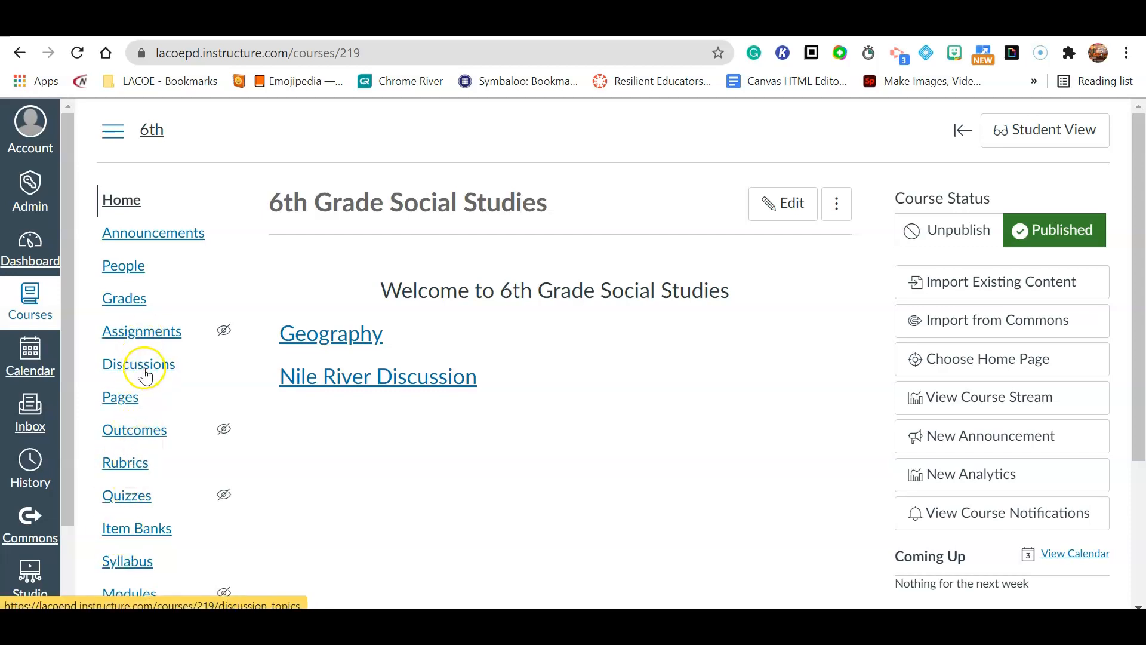
# - View the course's Assignments list
pyautogui.scroll(-1, 145, 375)
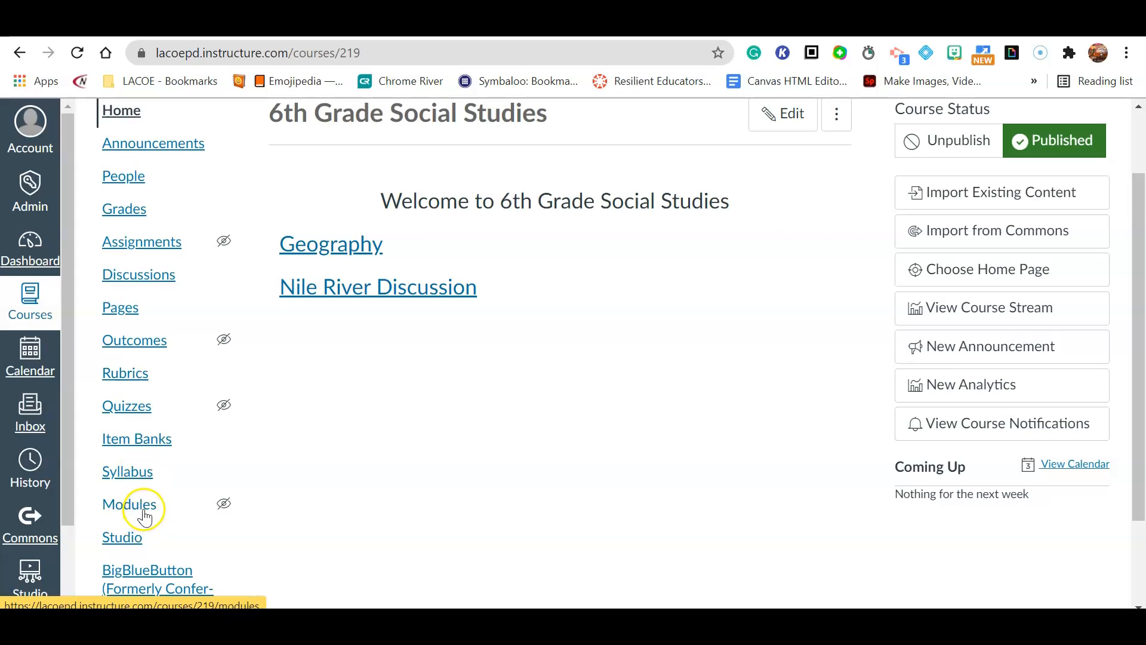
pyautogui.click(160, 243)
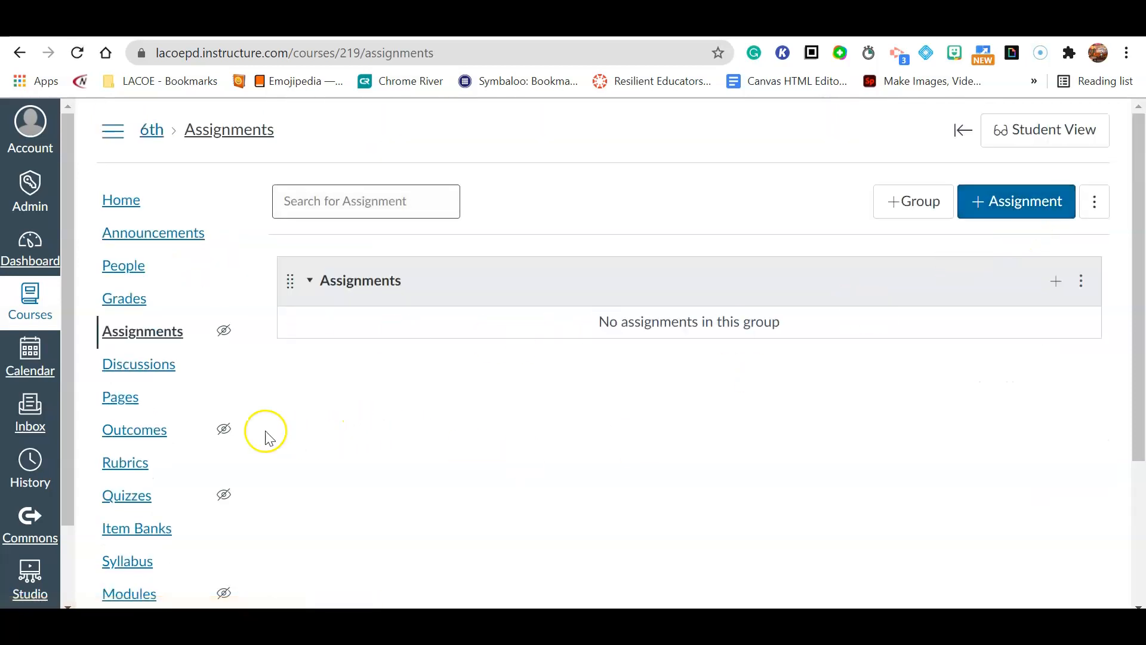
pyautogui.scroll(-1, 102, 424)
# - Go to Modules, then open and dismiss the Geography module's Add Item dialog without adding anything
pyautogui.click(137, 505)
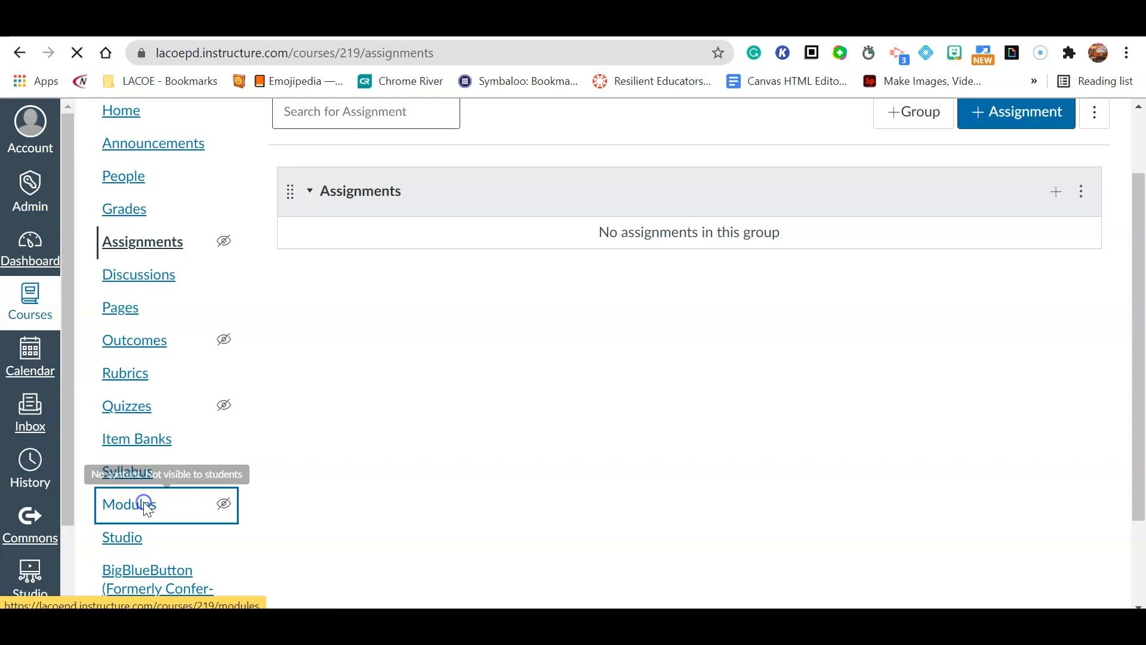
pyautogui.scroll(-2, 956, 473)
pyautogui.scroll(2, 962, 463)
pyautogui.click(1048, 297)
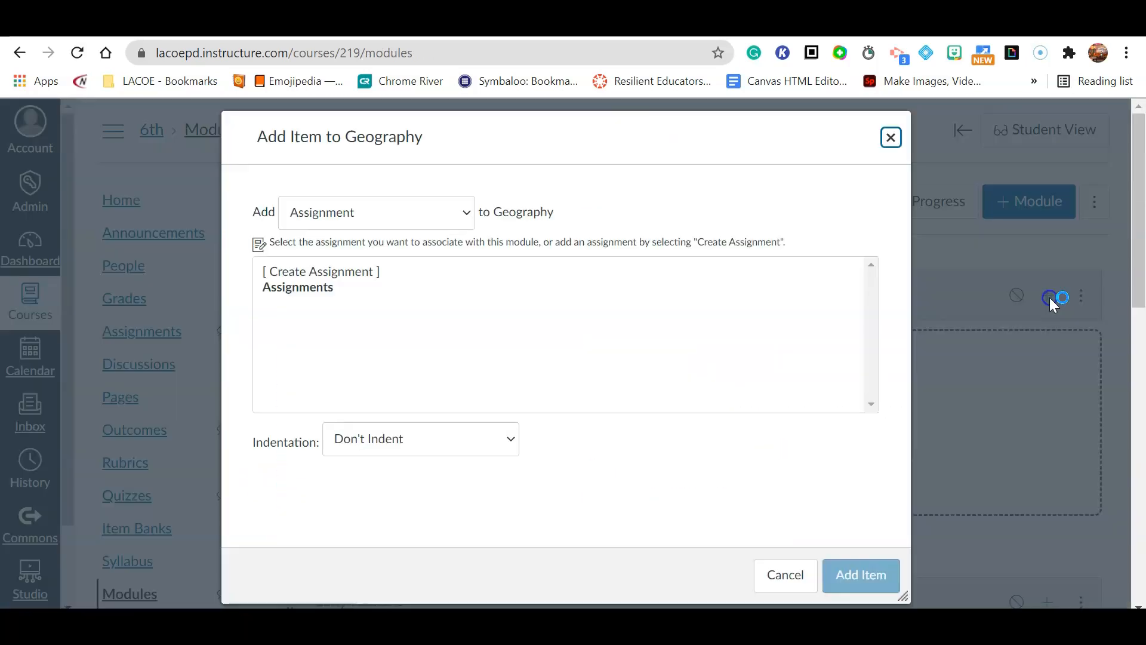
pyautogui.click(890, 136)
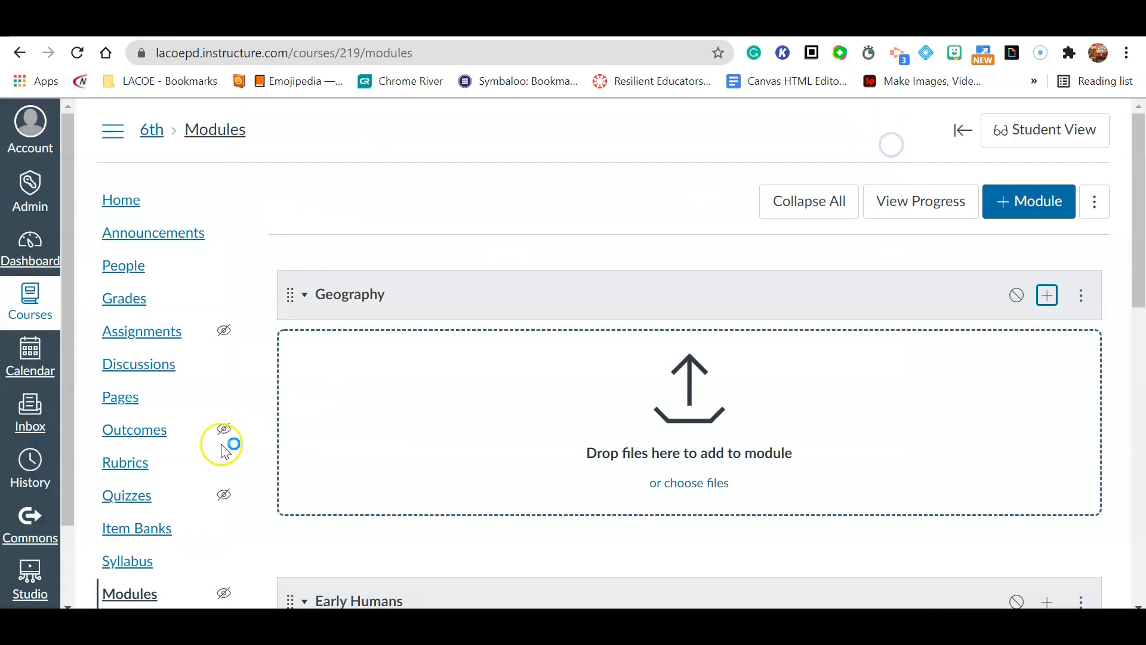
# - In the Calendar, start and discard an August 18 assignment entry, then return to 6th Grade Social Studies
pyautogui.click(41, 375)
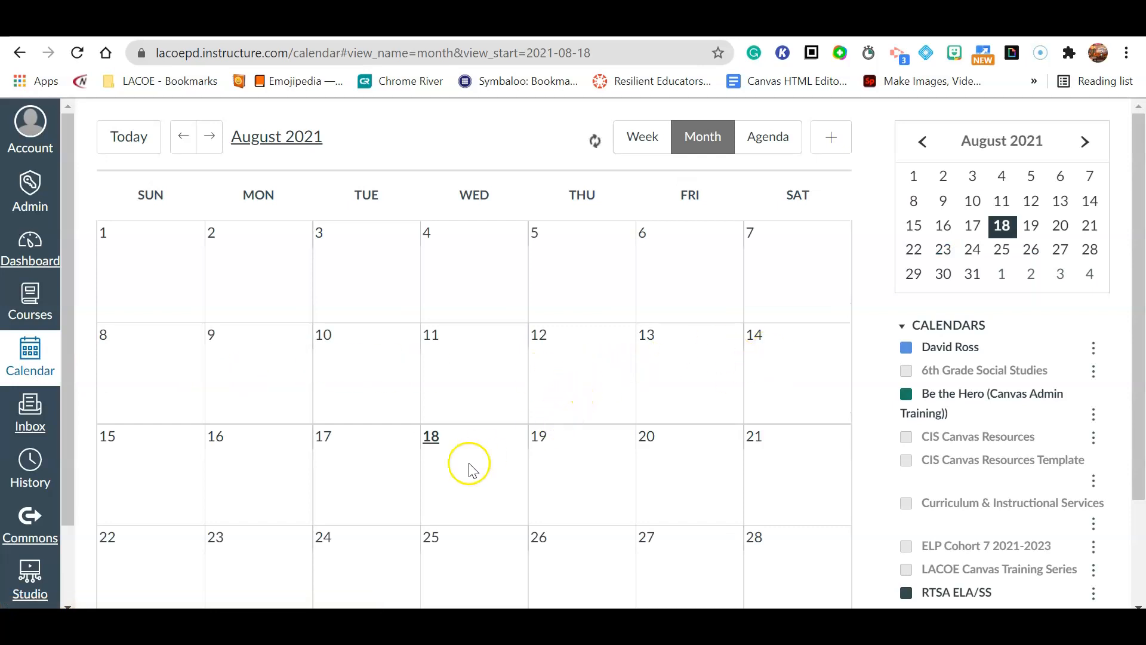
pyautogui.click(449, 472)
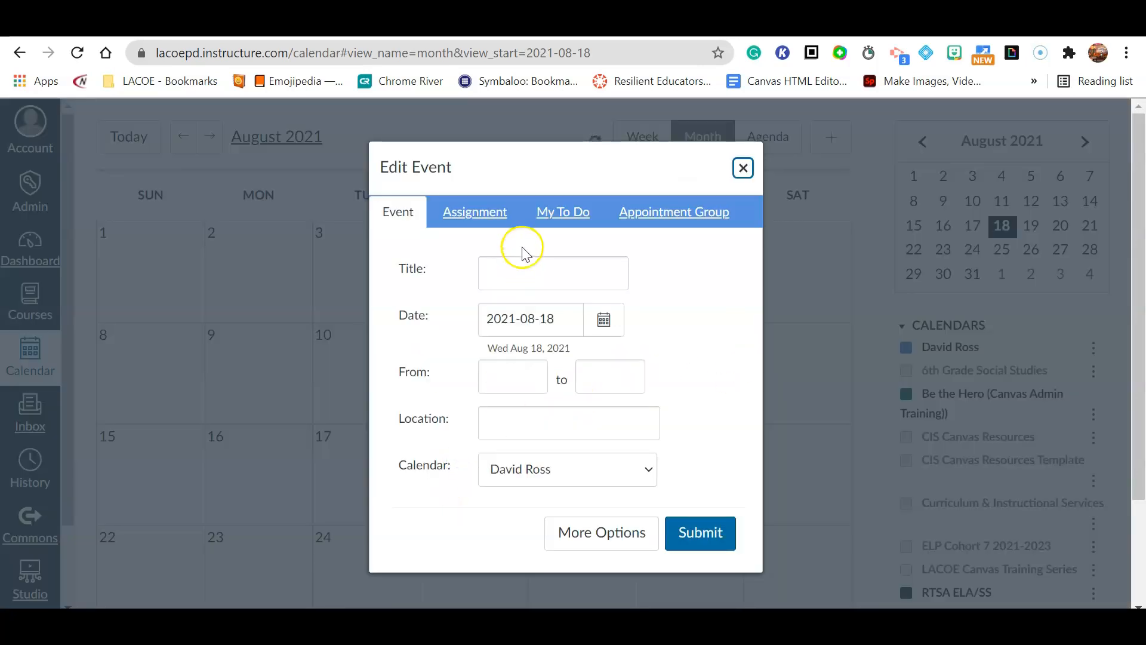
pyautogui.click(478, 221)
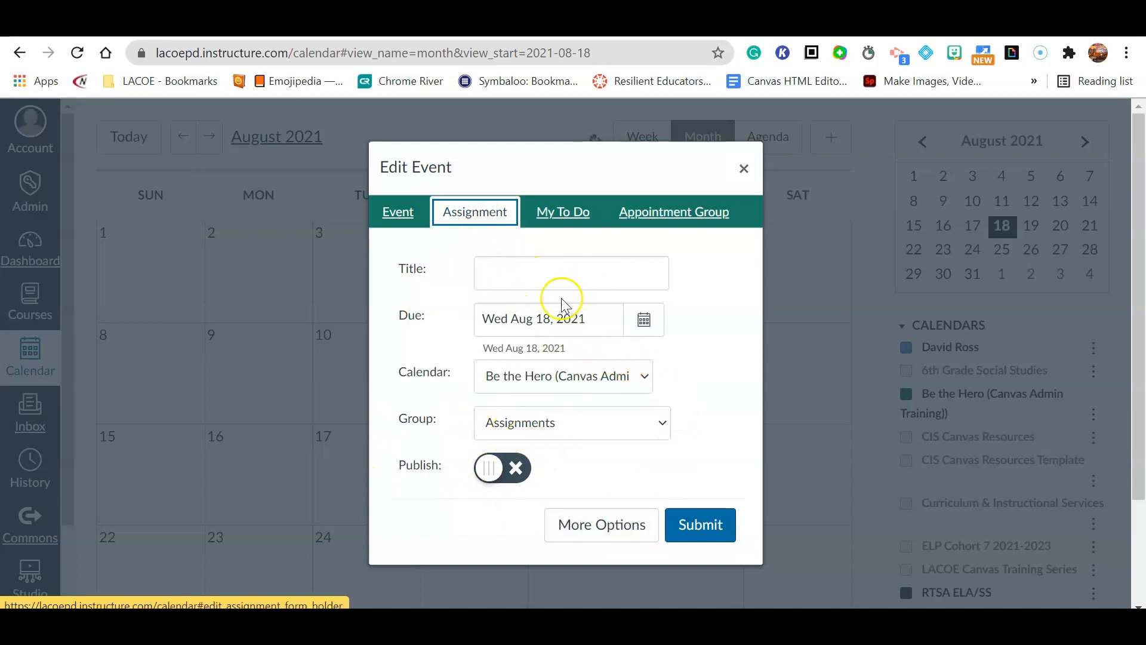
pyautogui.click(743, 178)
pyautogui.click(54, 329)
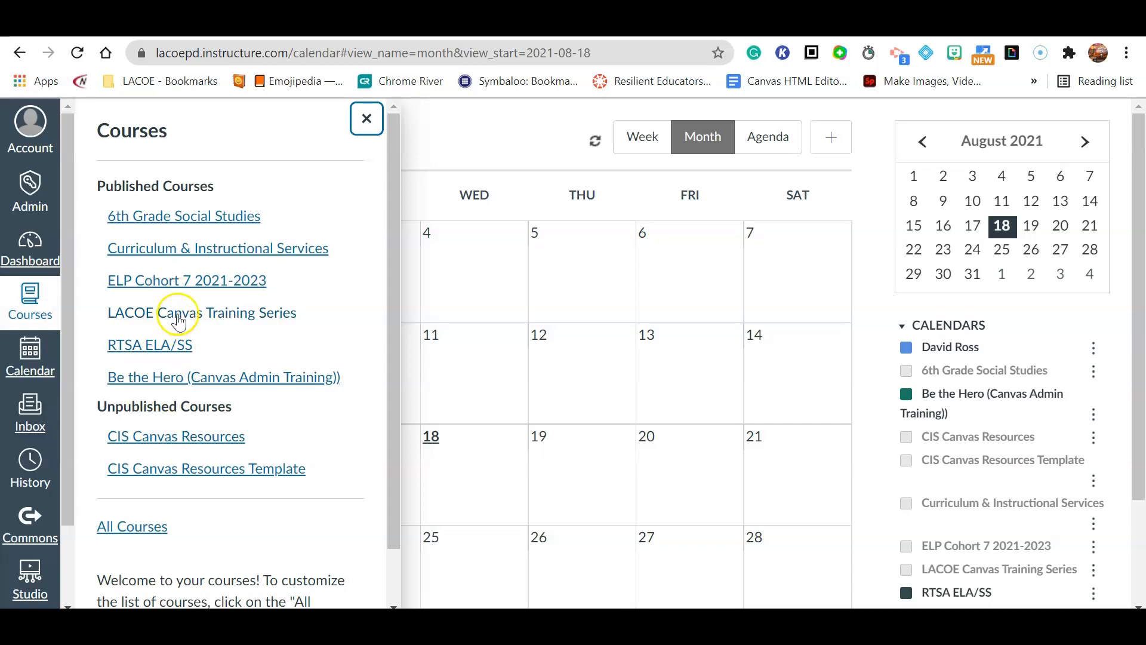
pyautogui.click(205, 231)
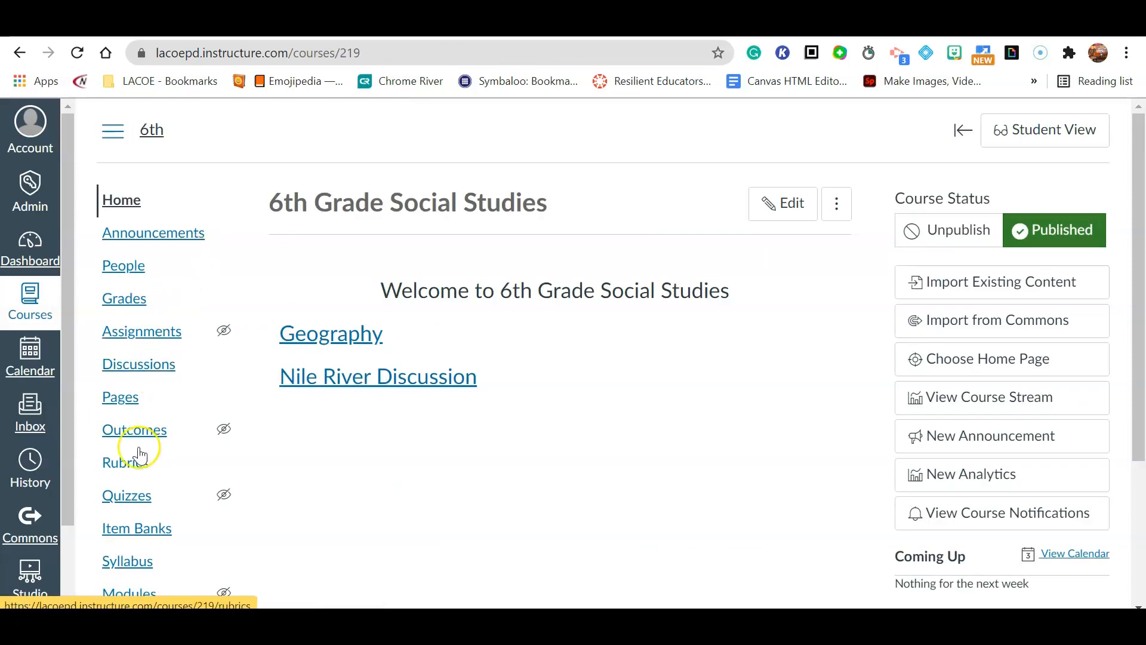
# - Publish the Early Humans module on the Modules page and bring up its Add Item dialog
pyautogui.scroll(-1, 144, 453)
pyautogui.click(125, 506)
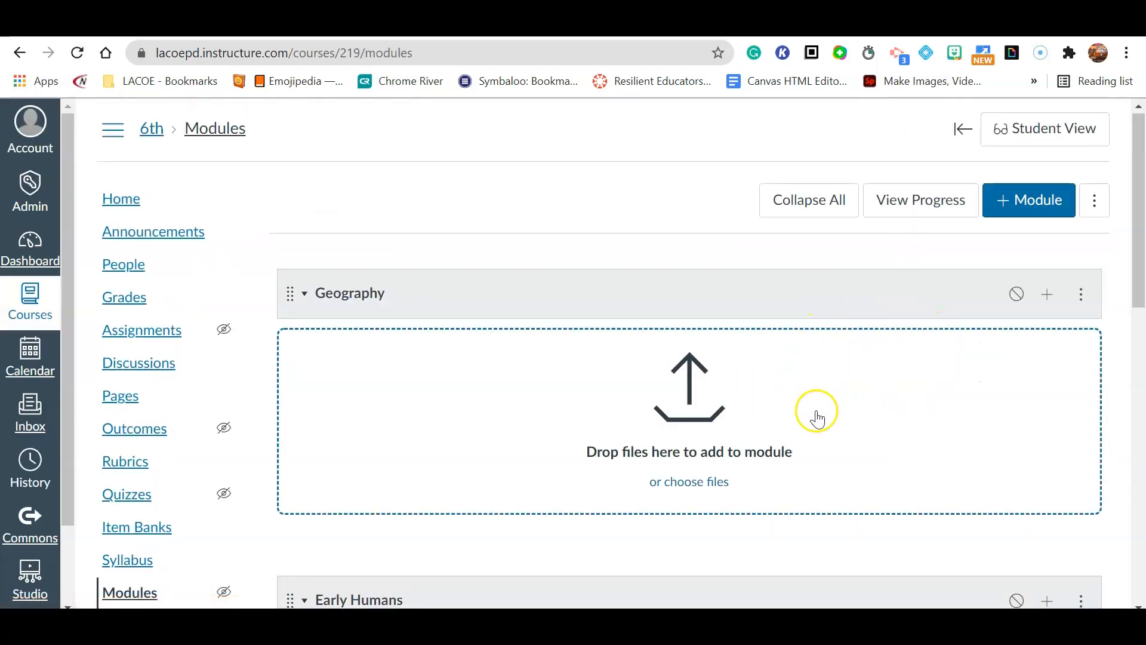
pyautogui.scroll(-10, 816, 418)
pyautogui.scroll(5, 818, 420)
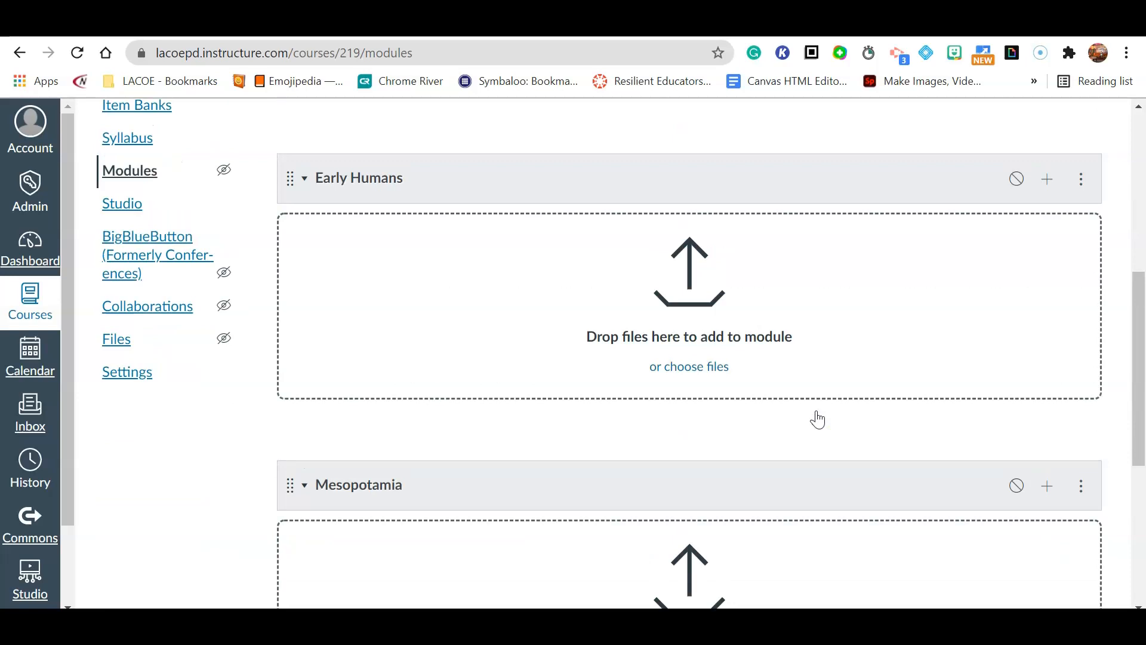
pyautogui.scroll(5, 817, 420)
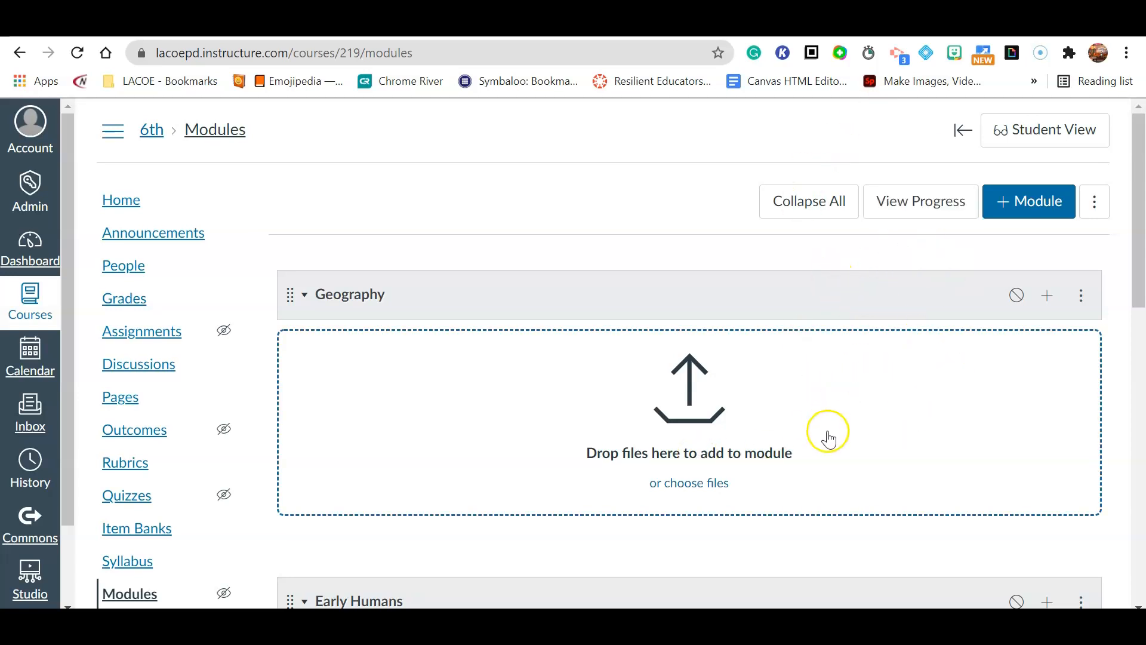
pyautogui.scroll(-5, 835, 435)
pyautogui.scroll(3, 847, 437)
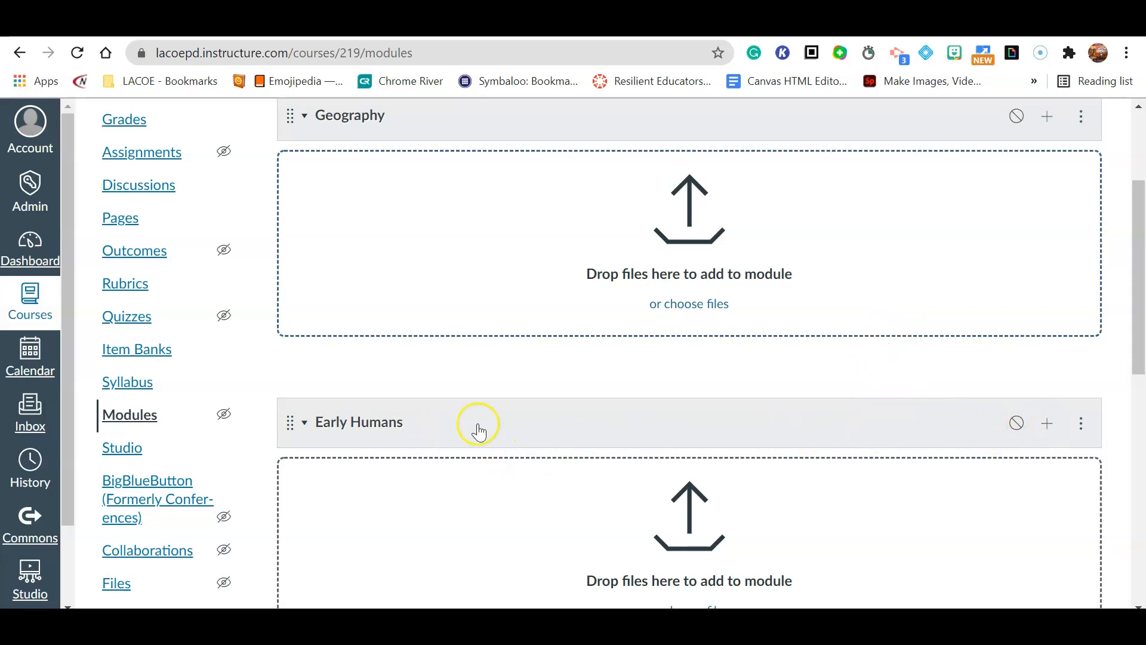
pyautogui.click(1017, 429)
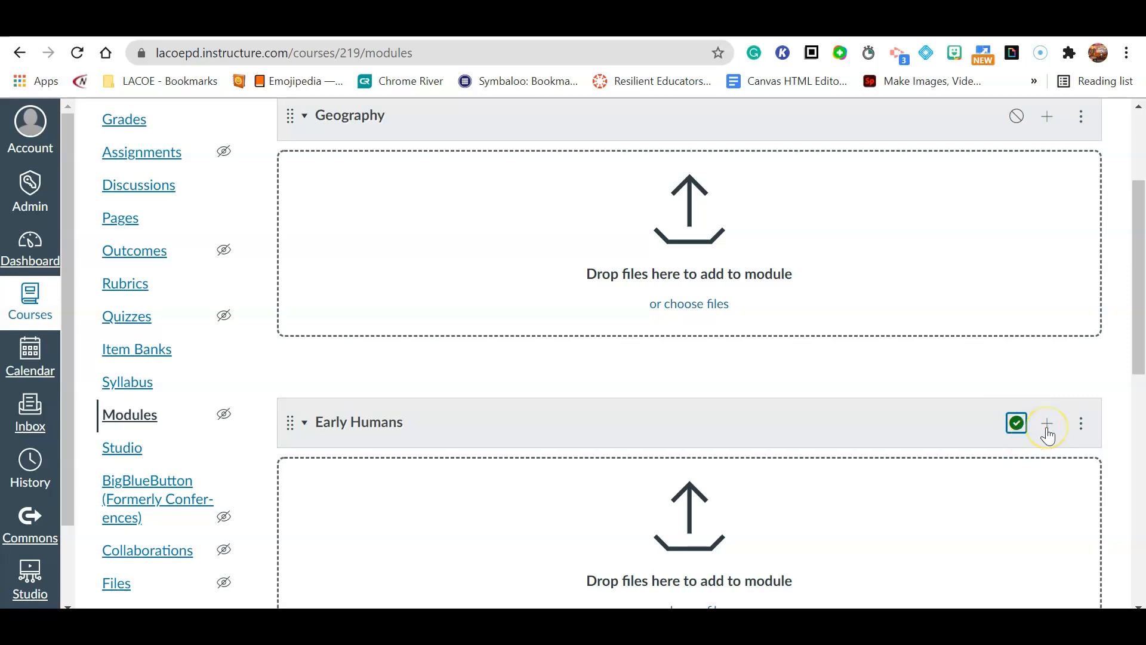
pyautogui.click(1047, 425)
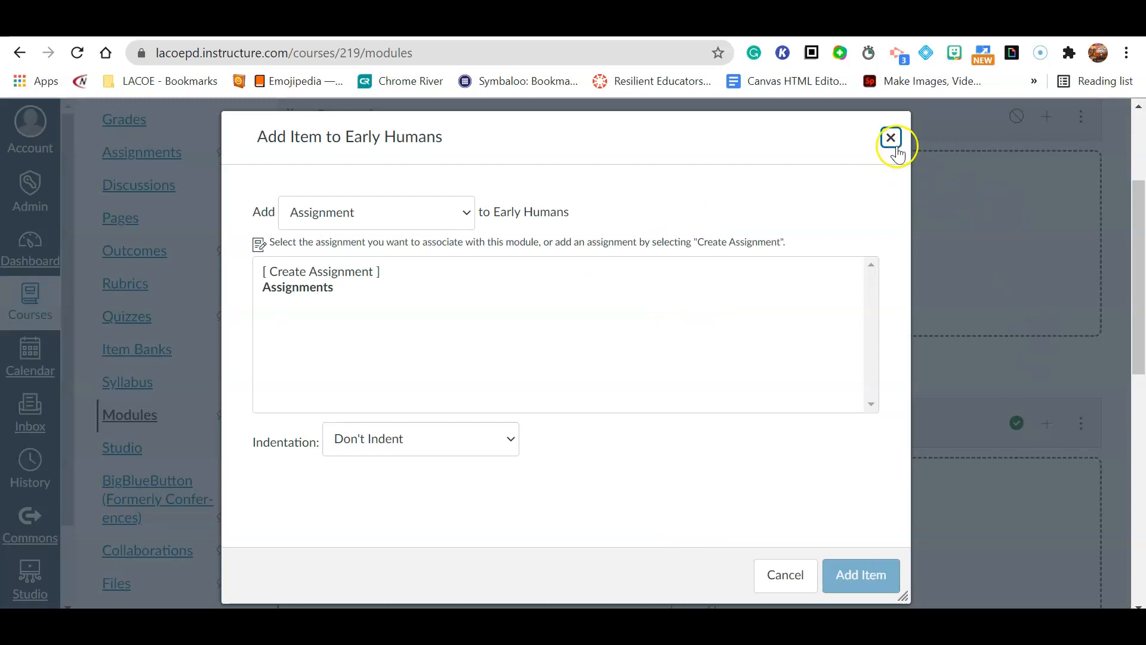
# - Create a new assignment named 'A001: The Neolithic Age Essay' inside the Early Humans module
pyautogui.click(891, 139)
pyautogui.click(1044, 436)
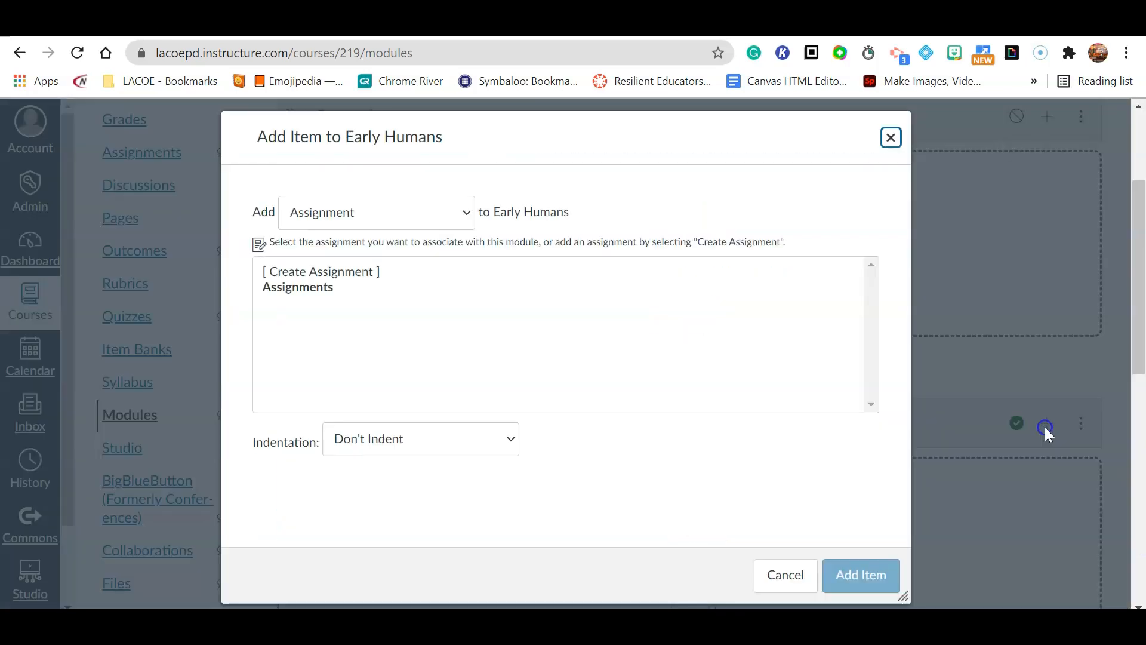
pyautogui.click(418, 218)
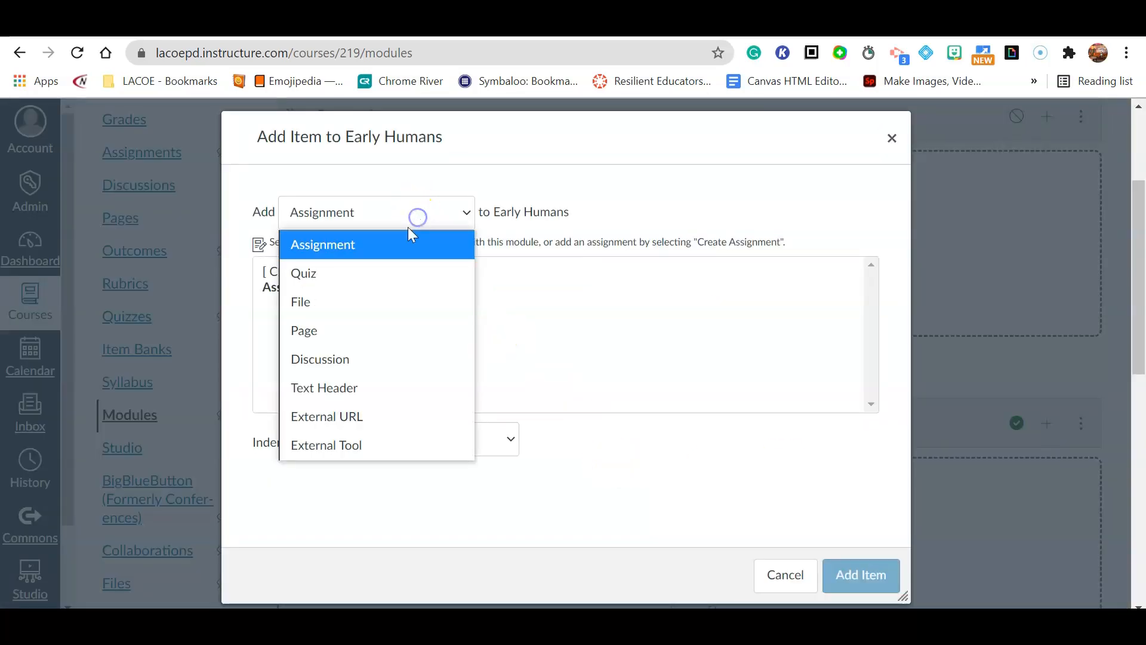
pyautogui.click(347, 243)
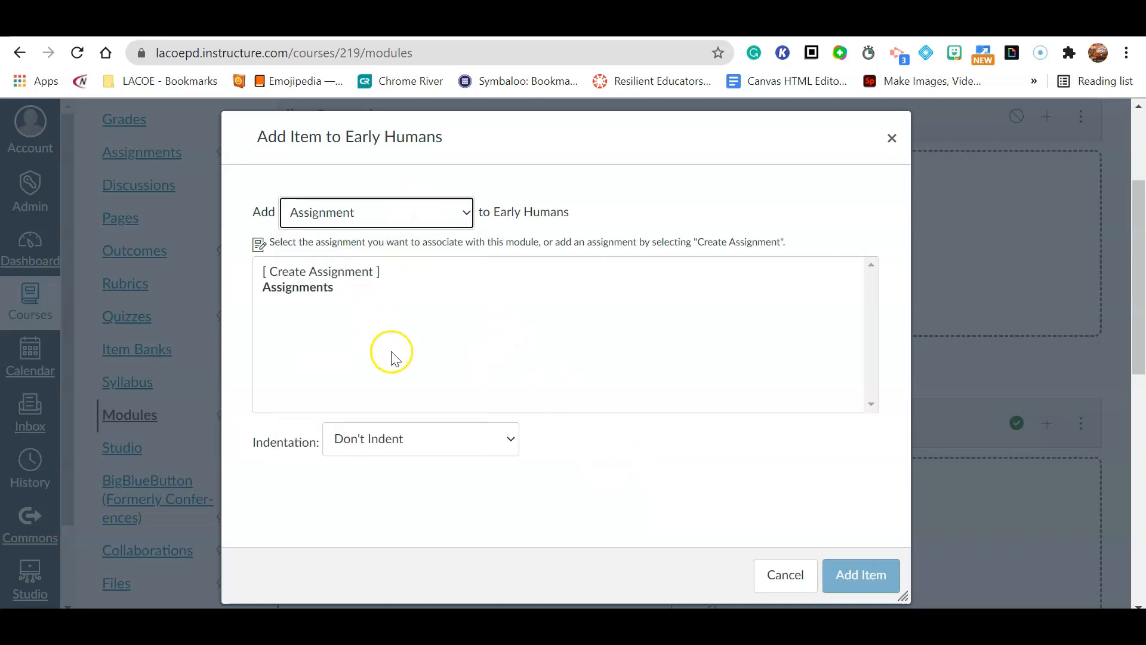
pyautogui.click(344, 272)
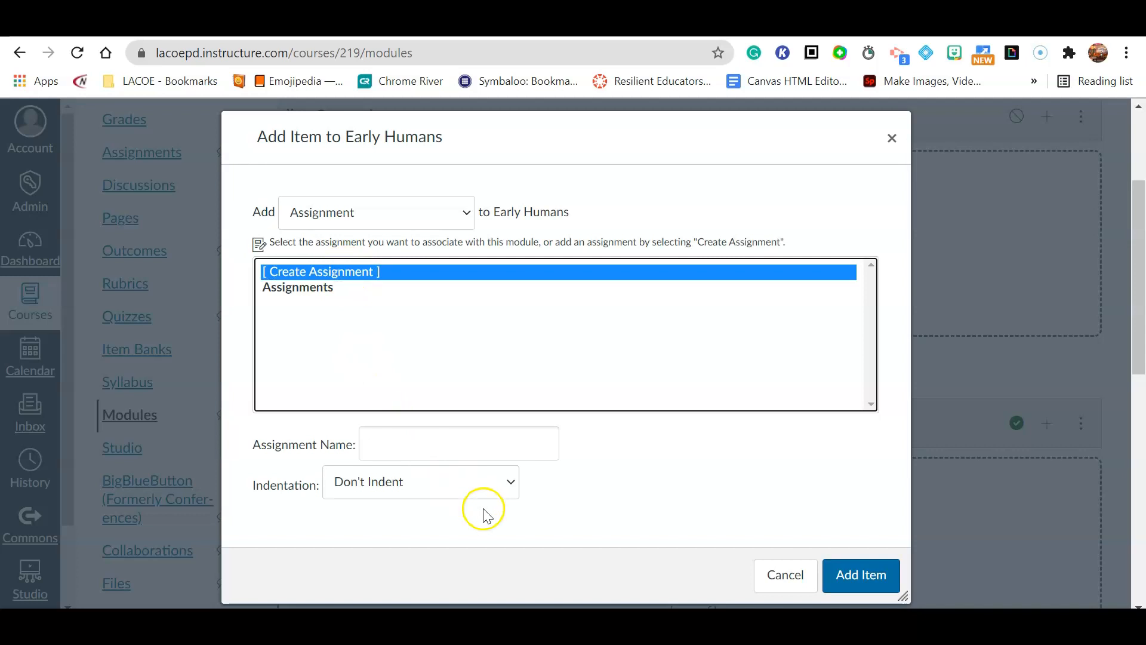
pyautogui.click(488, 446)
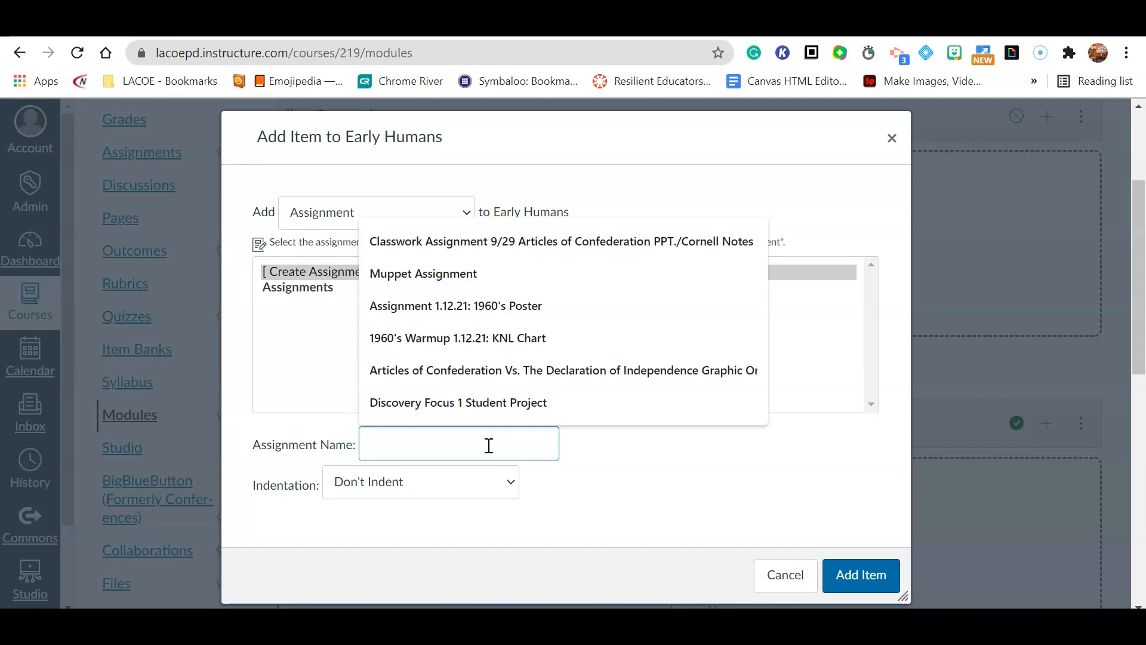
pyautogui.write('A')
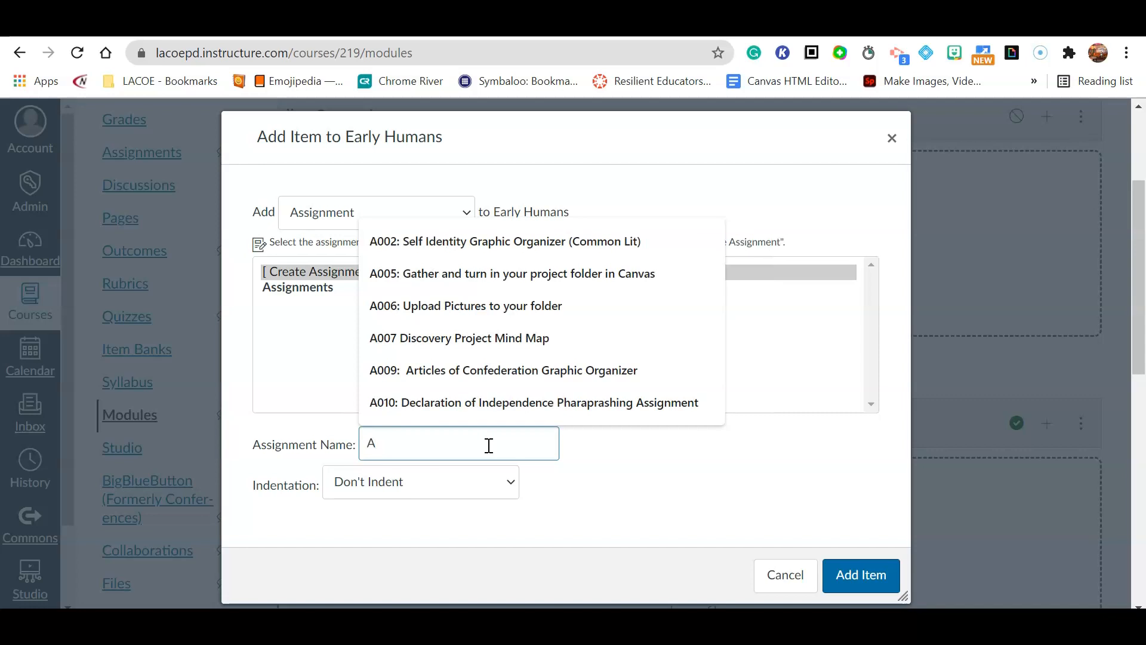
pyautogui.write('001: The Neolithic Age Essay')
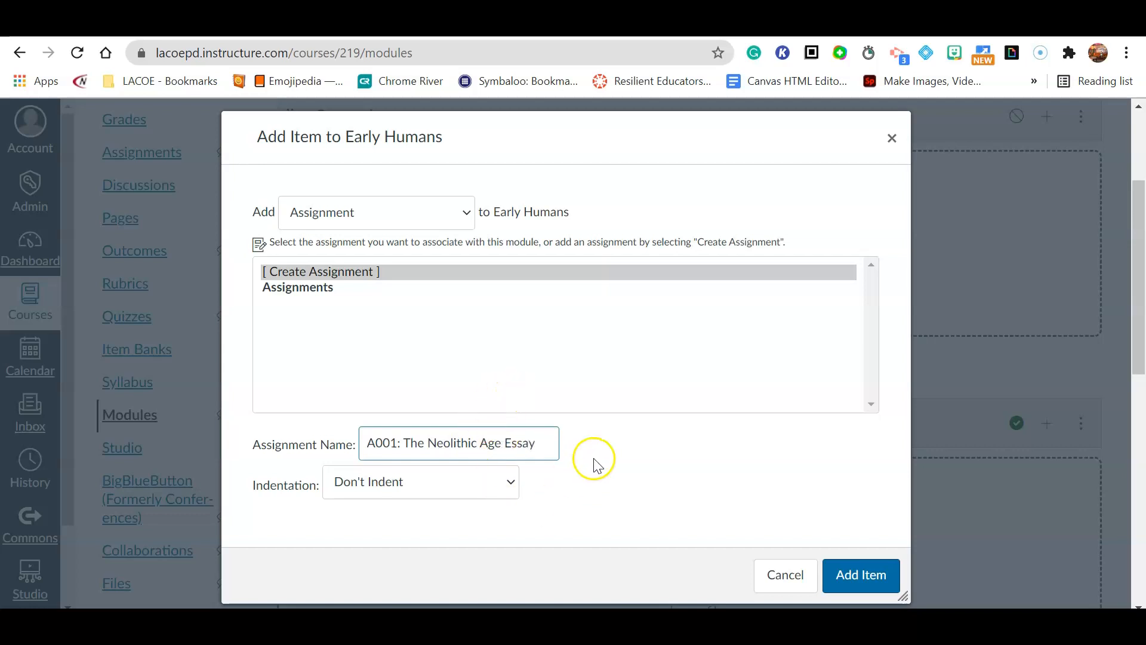
pyautogui.click(874, 576)
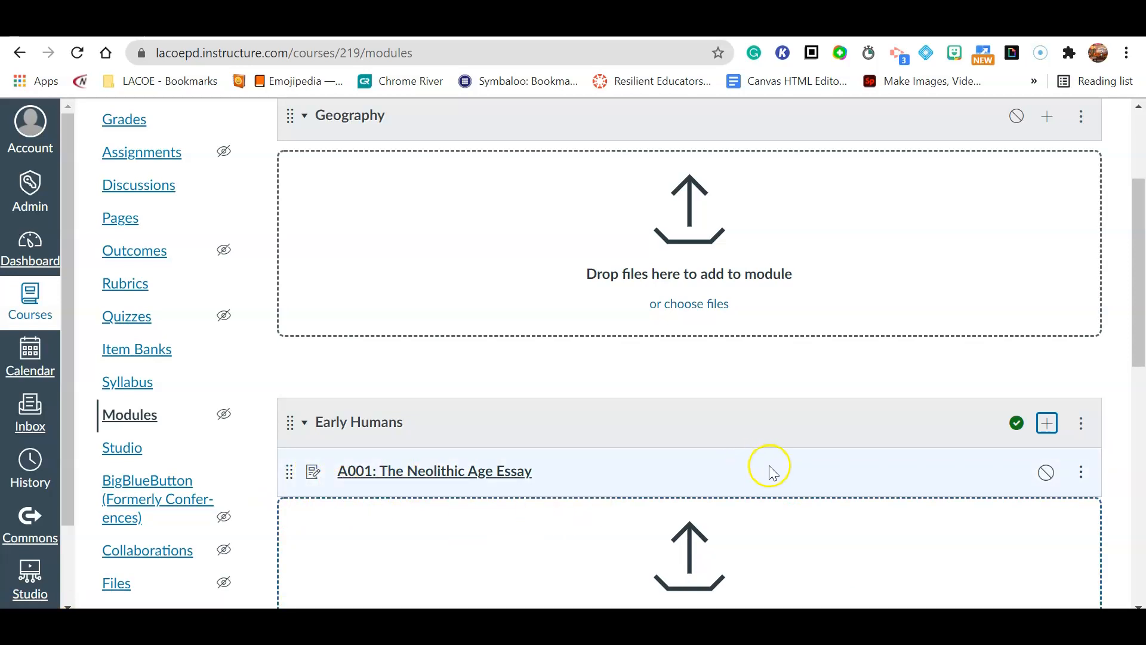
# - Open the A001: The Neolithic Age Essay assignment in edit mode
pyautogui.click(440, 475)
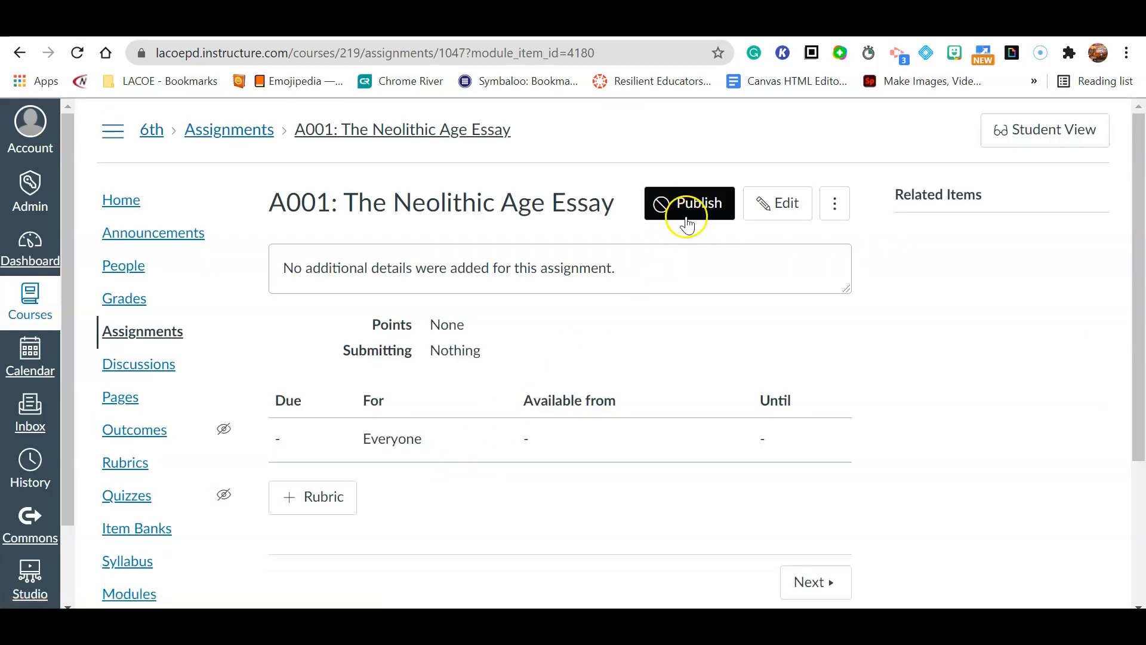
pyautogui.click(768, 206)
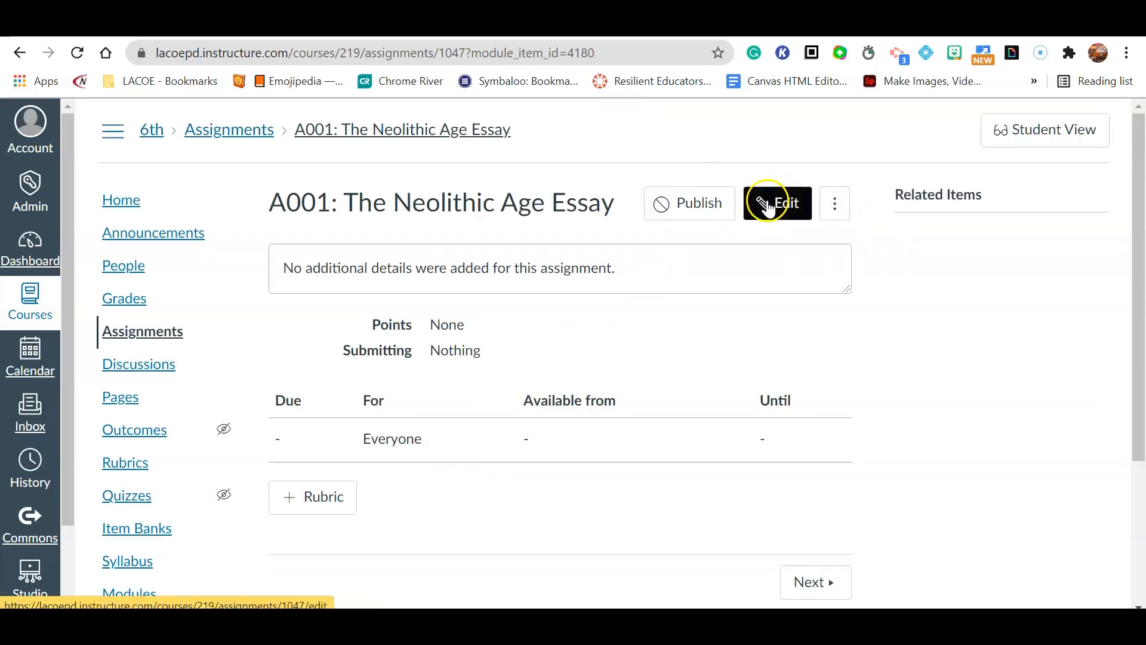
pyautogui.scroll(-1, 788, 370)
pyautogui.scroll(-1, 791, 379)
pyautogui.scroll(2, 791, 381)
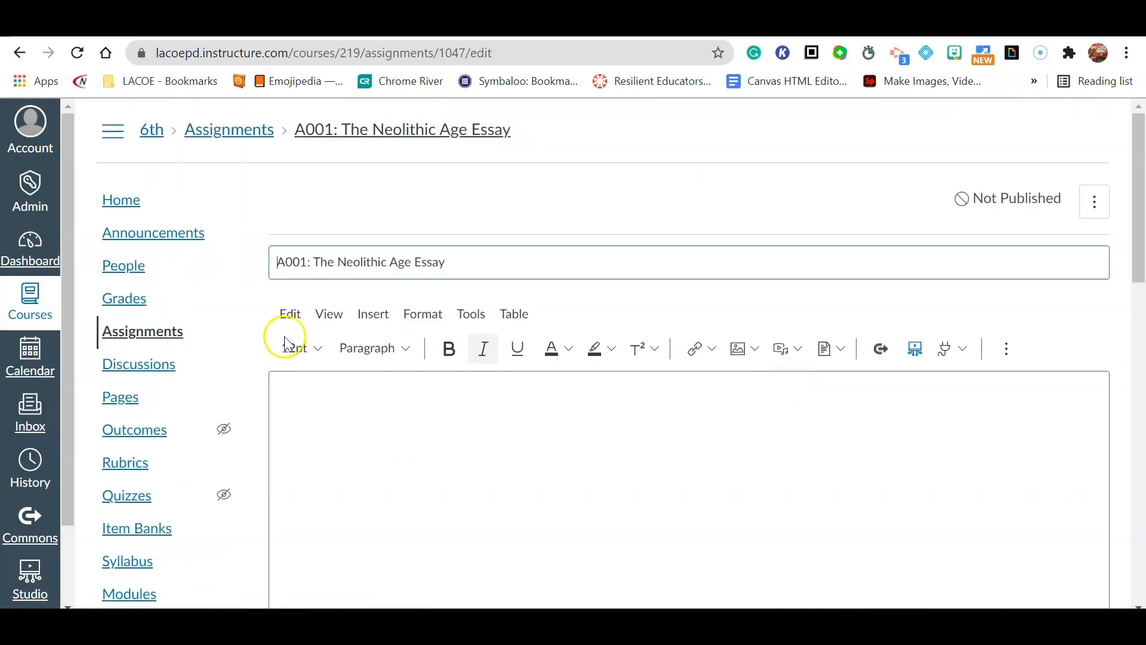
# - Write the three-paragraph Neolithic Age essay prompt and the three numbered 'To Submit' steps
pyautogui.click(330, 392)
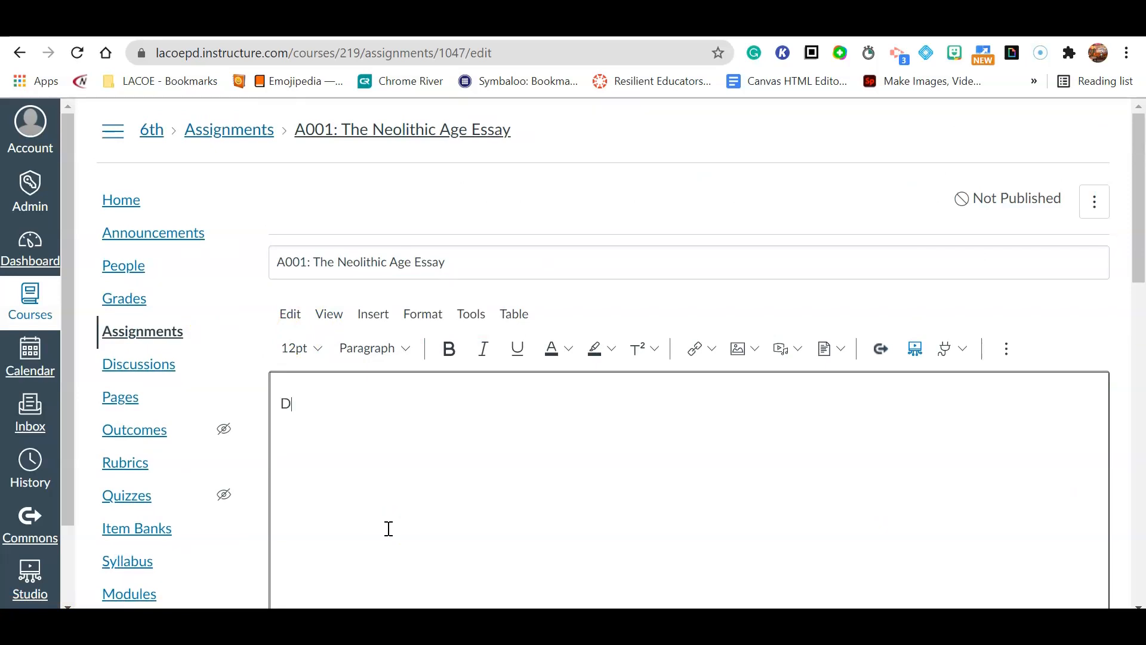
pyautogui.write('Discuss in theree paragraphy the importance')
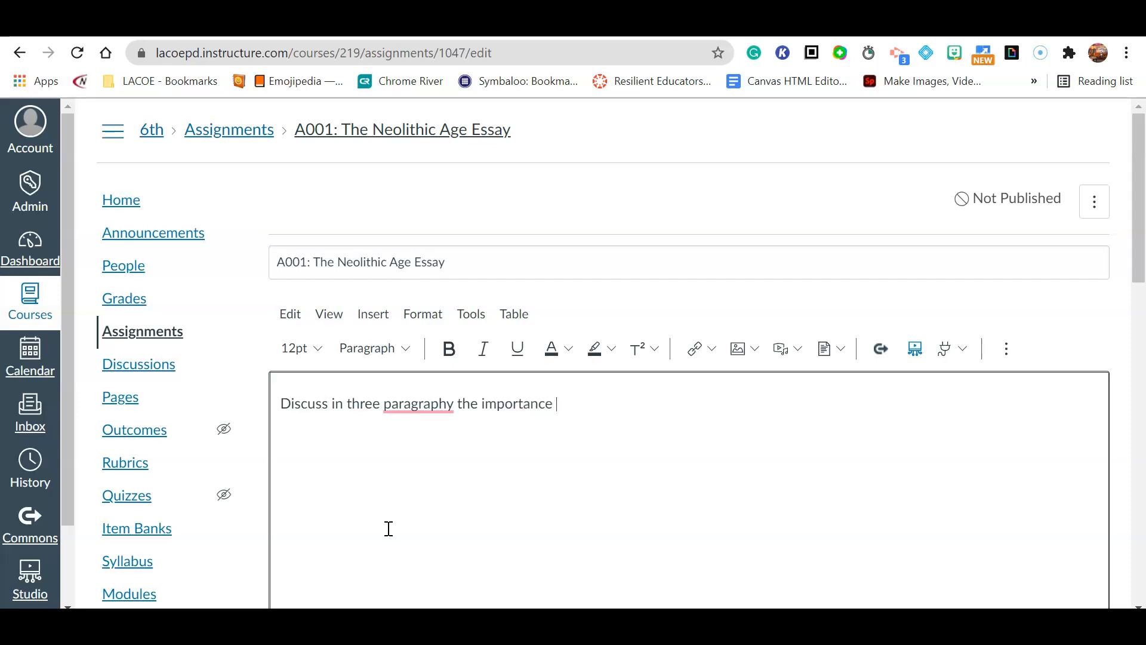
pyautogui.write('Neolithic Age to Huma')
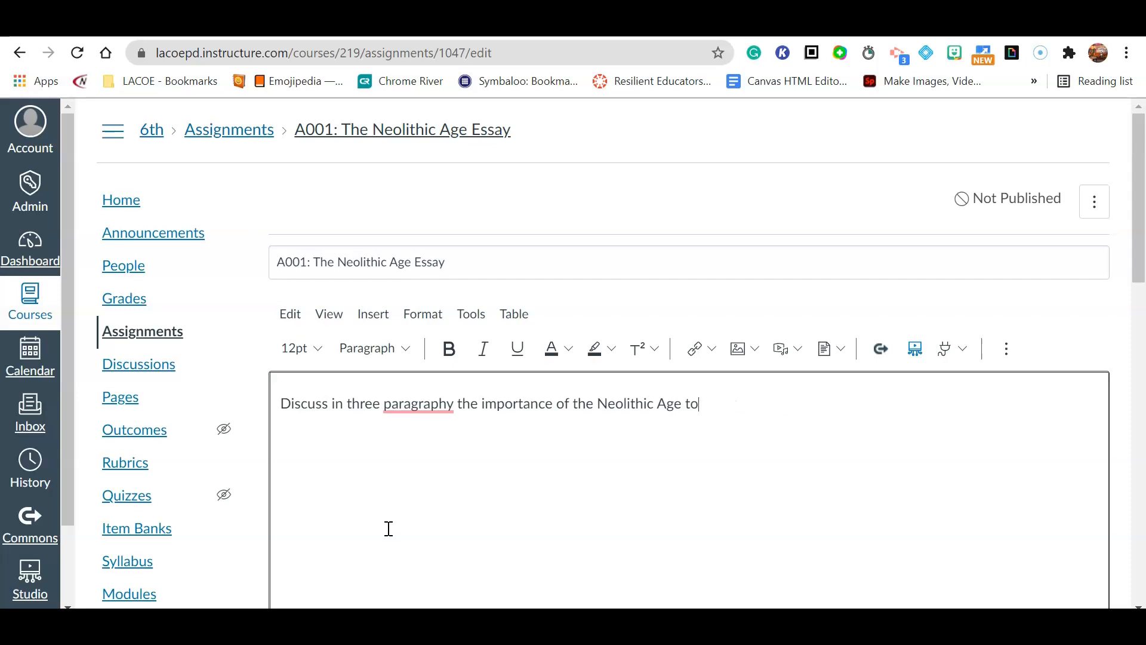
pyautogui.write('uman history.')
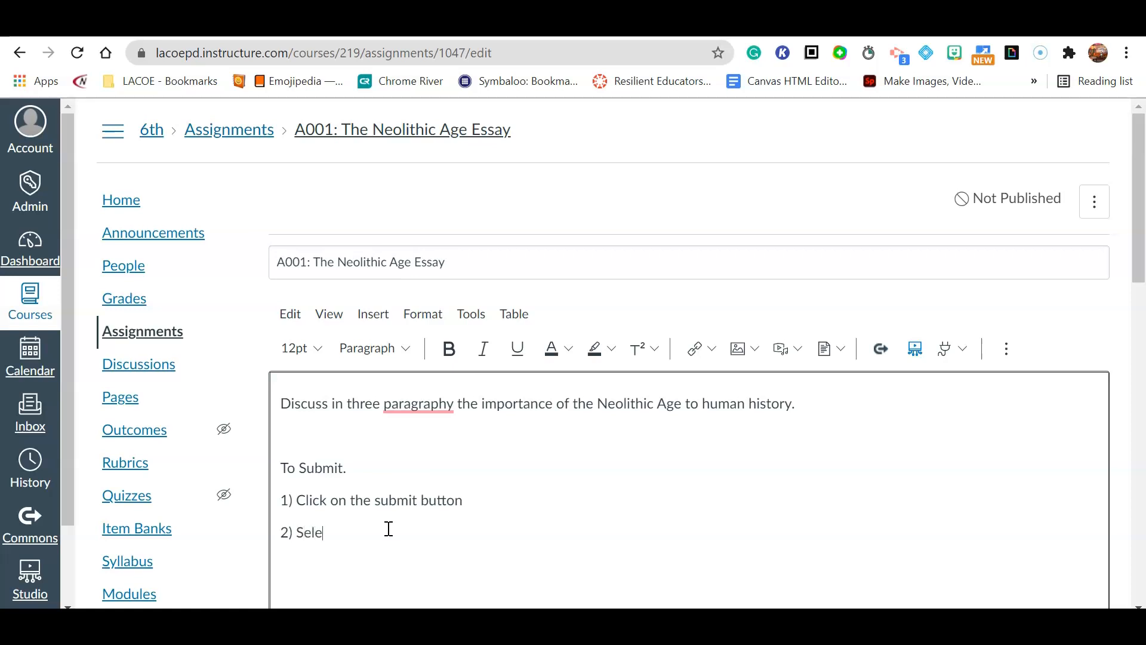
pyautogui.write('xt end')
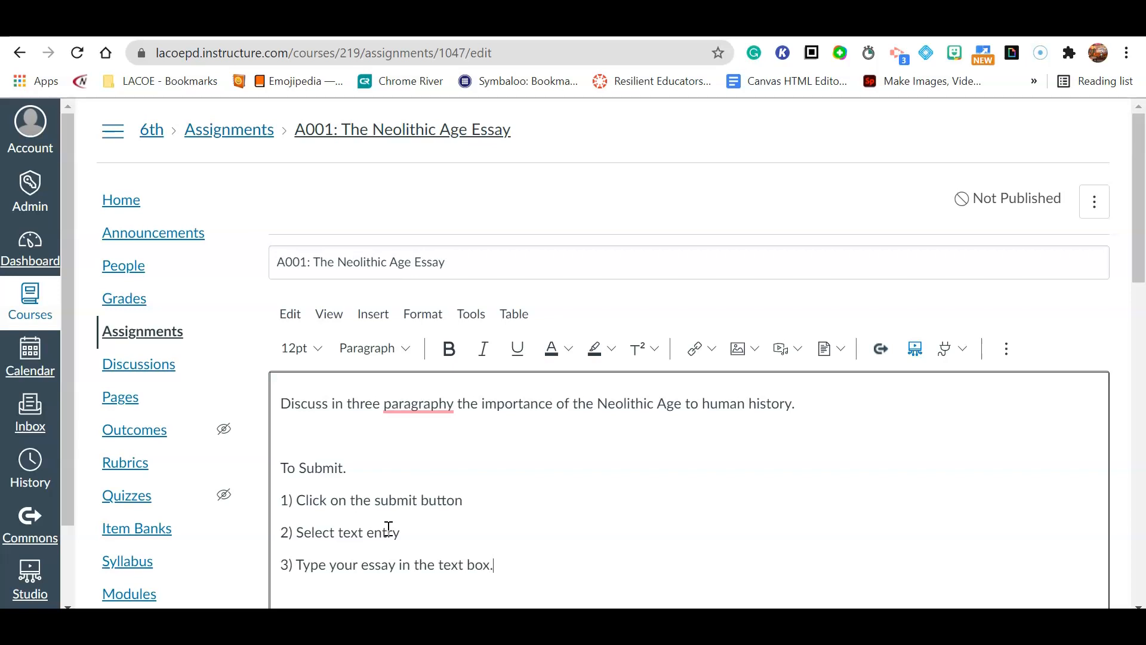
# - Use the spelling suggestions to change 'paragraphy' to 'paragraphs' in the description
pyautogui.click(421, 403)
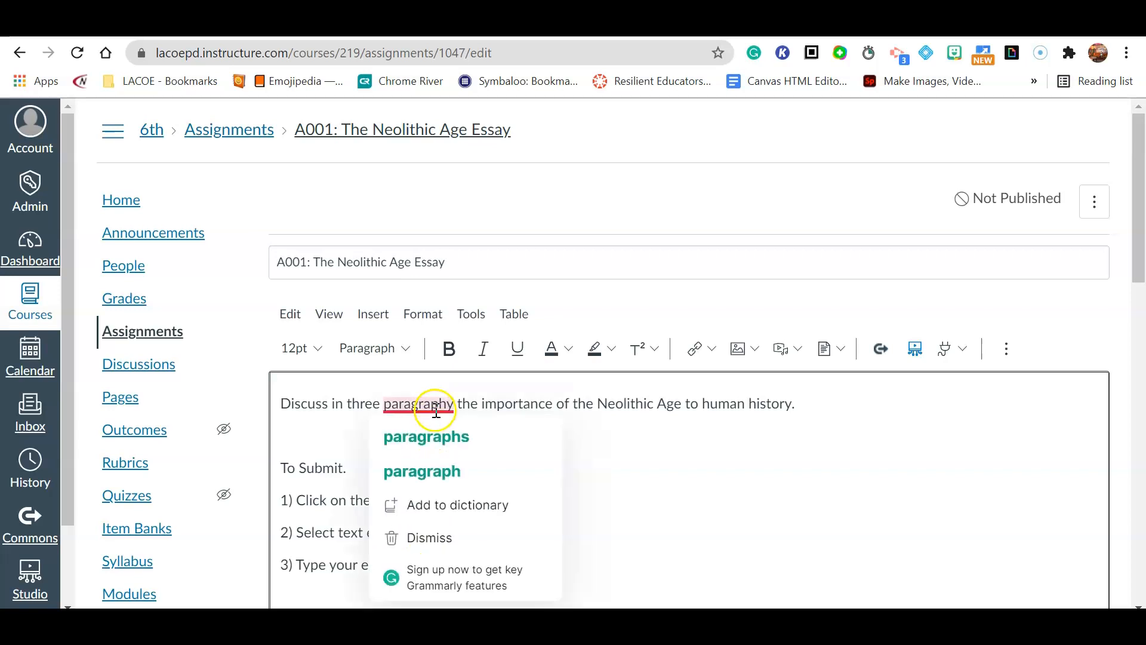
pyautogui.click(442, 469)
pyautogui.scroll(-3, 489, 465)
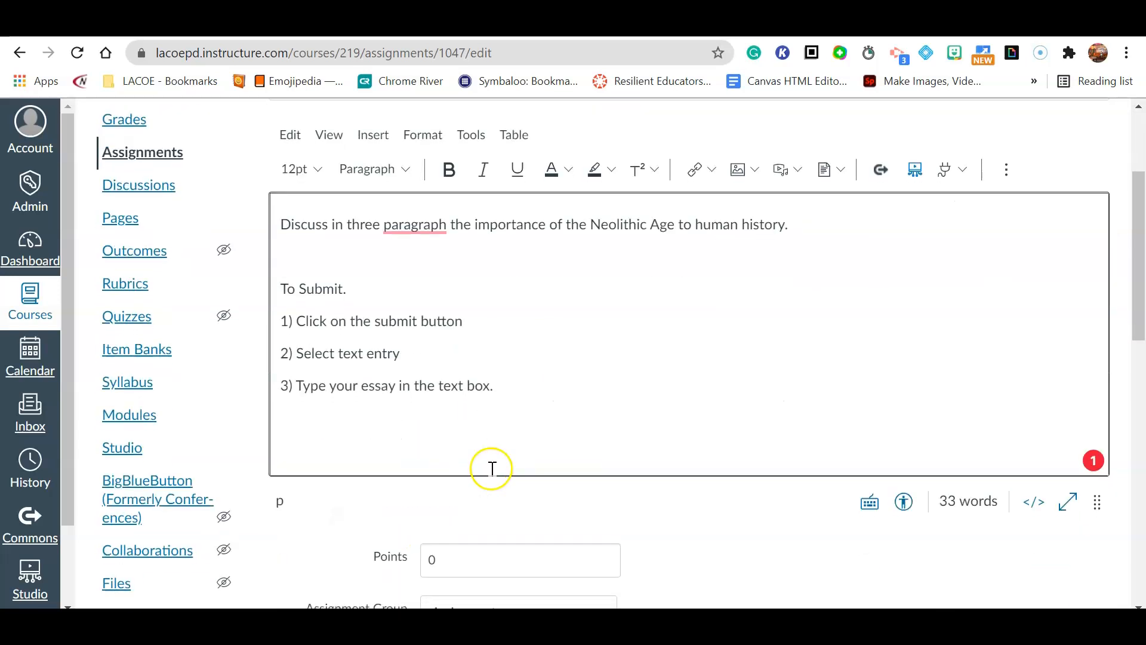
pyautogui.moveTo(435, 225)
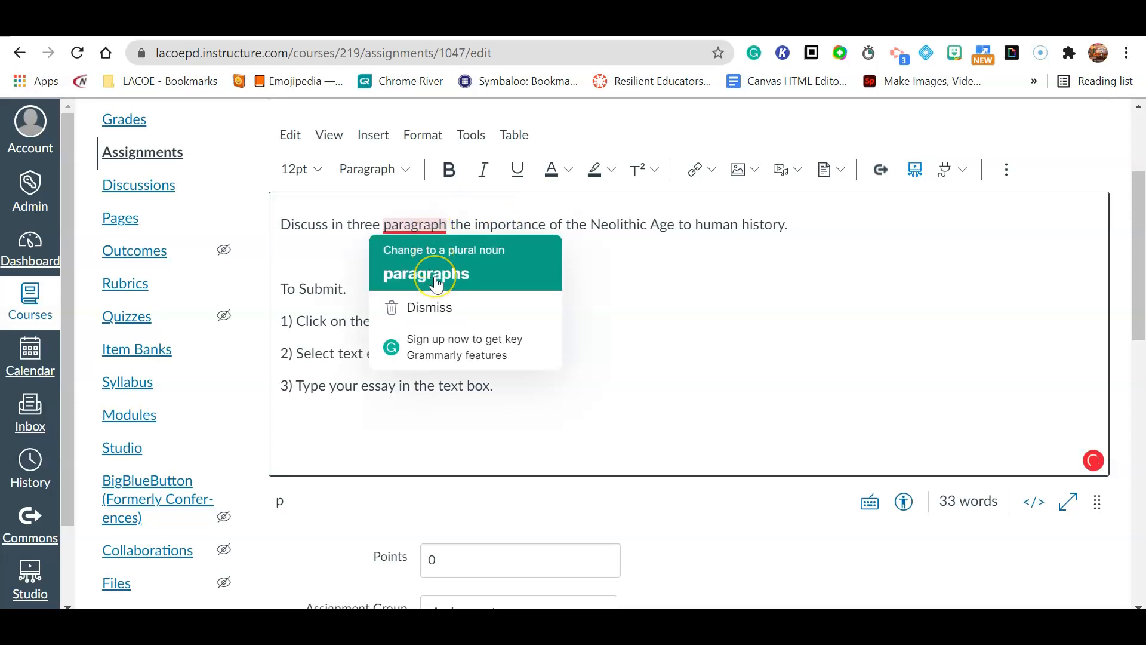
pyautogui.click(436, 280)
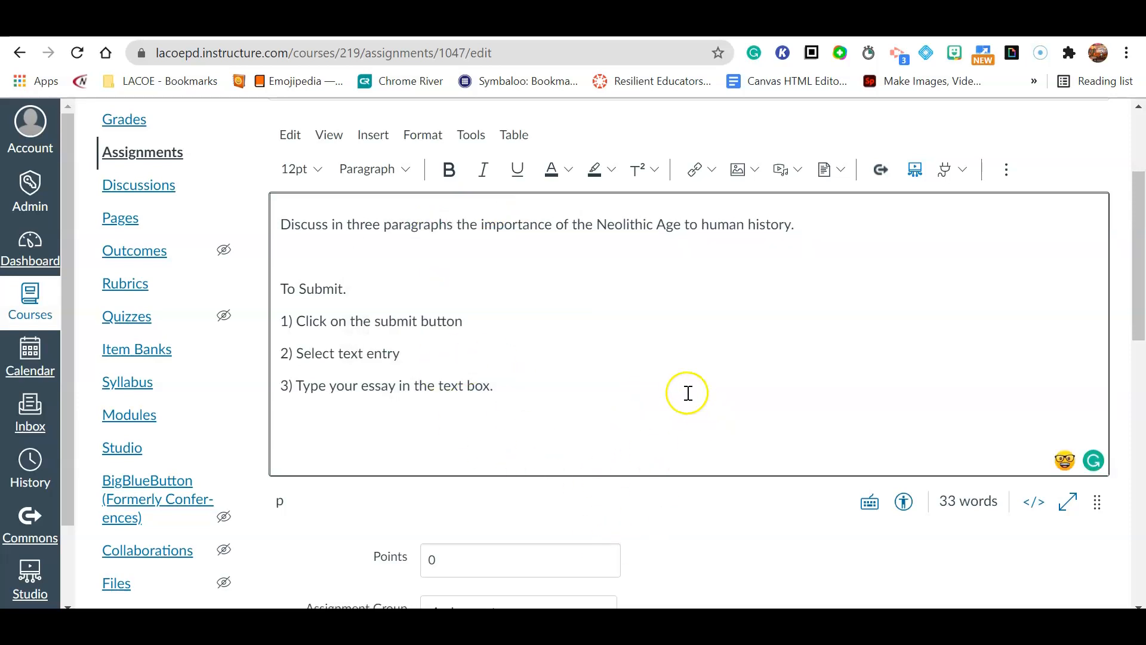
pyautogui.scroll(-3, 617, 358)
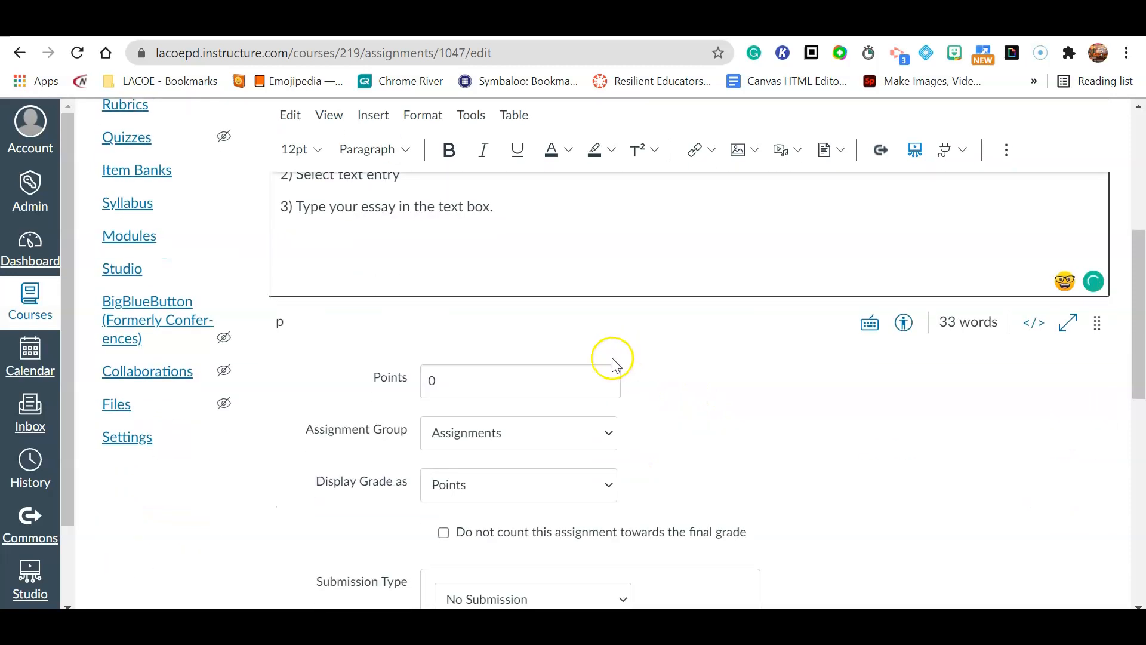
pyautogui.click(474, 387)
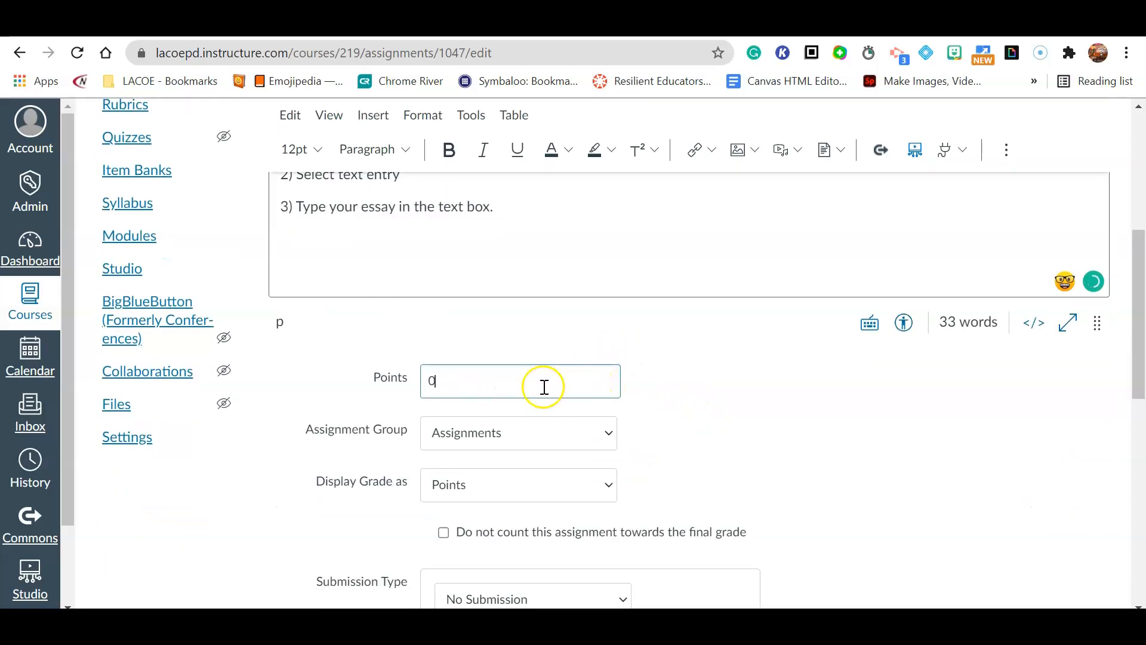
# - Check the Display Grade options and leave grades displayed as Points
pyautogui.doubleClick(421, 388)
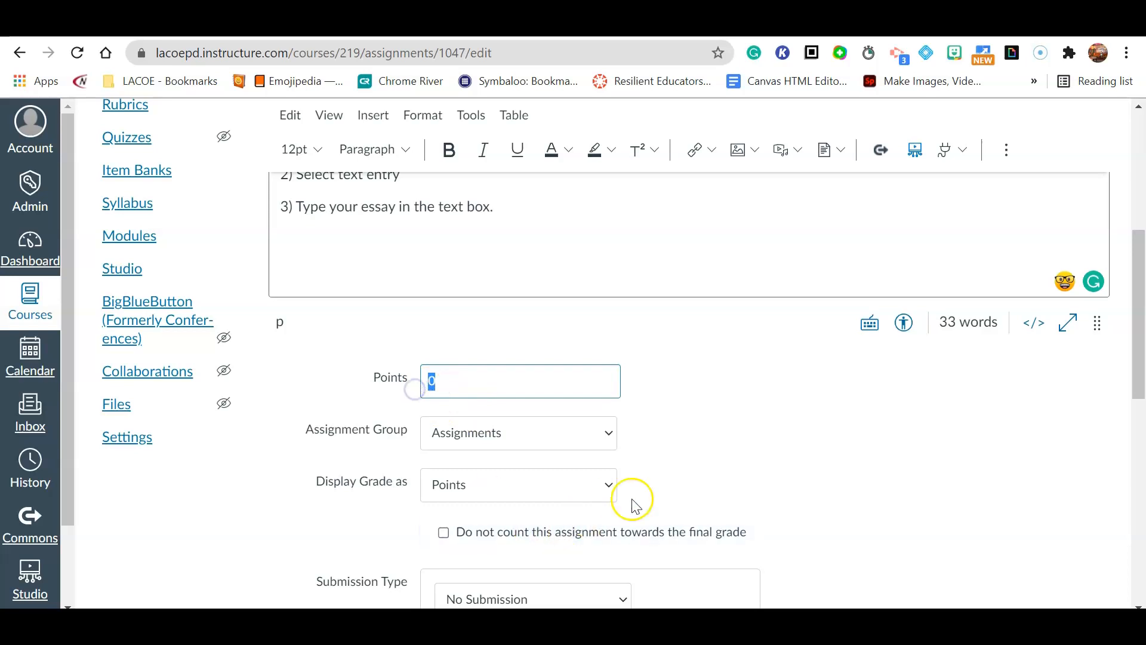
pyautogui.scroll(3, 696, 491)
pyautogui.scroll(-3, 697, 497)
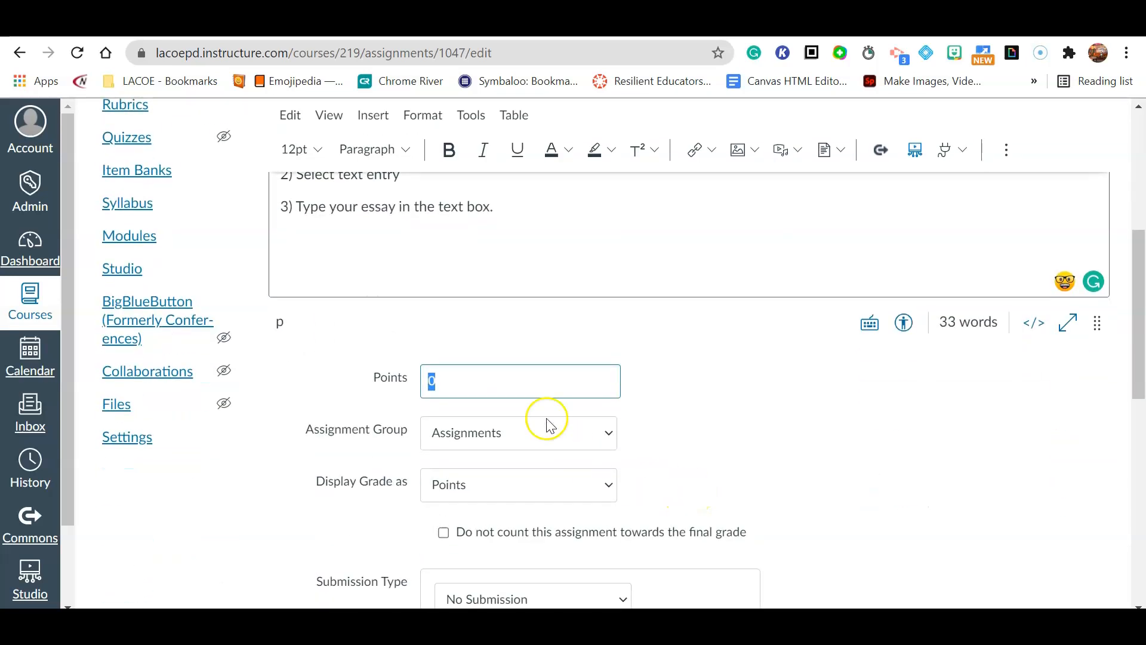
pyautogui.moveTo(316, 481); pyautogui.dragTo(408, 483)
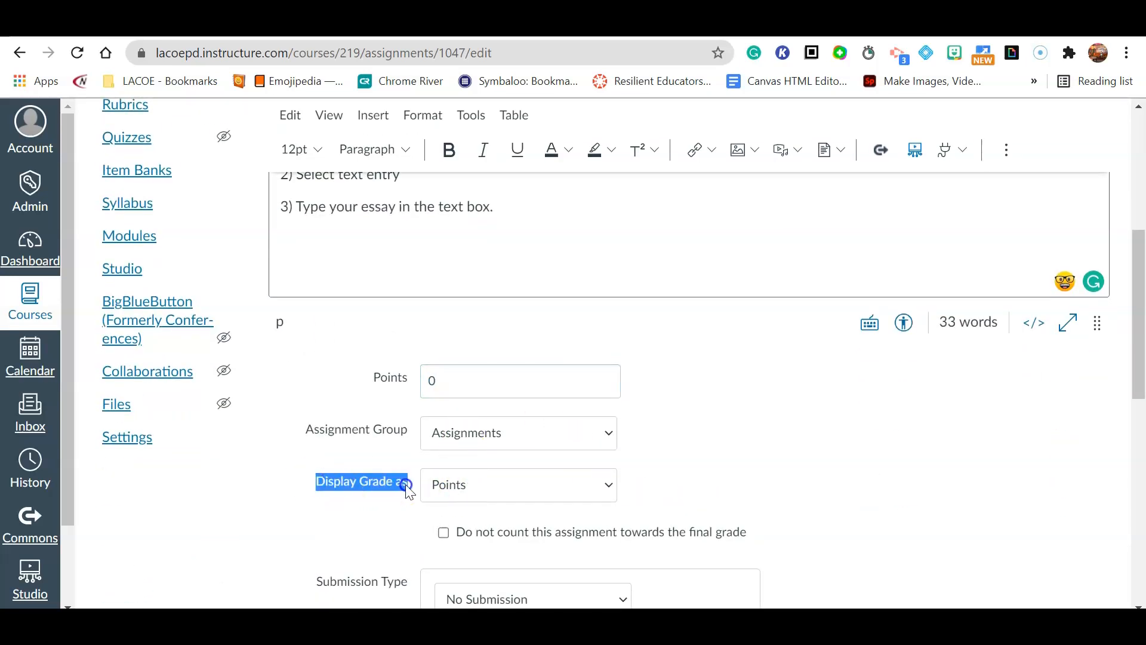
pyautogui.click(535, 488)
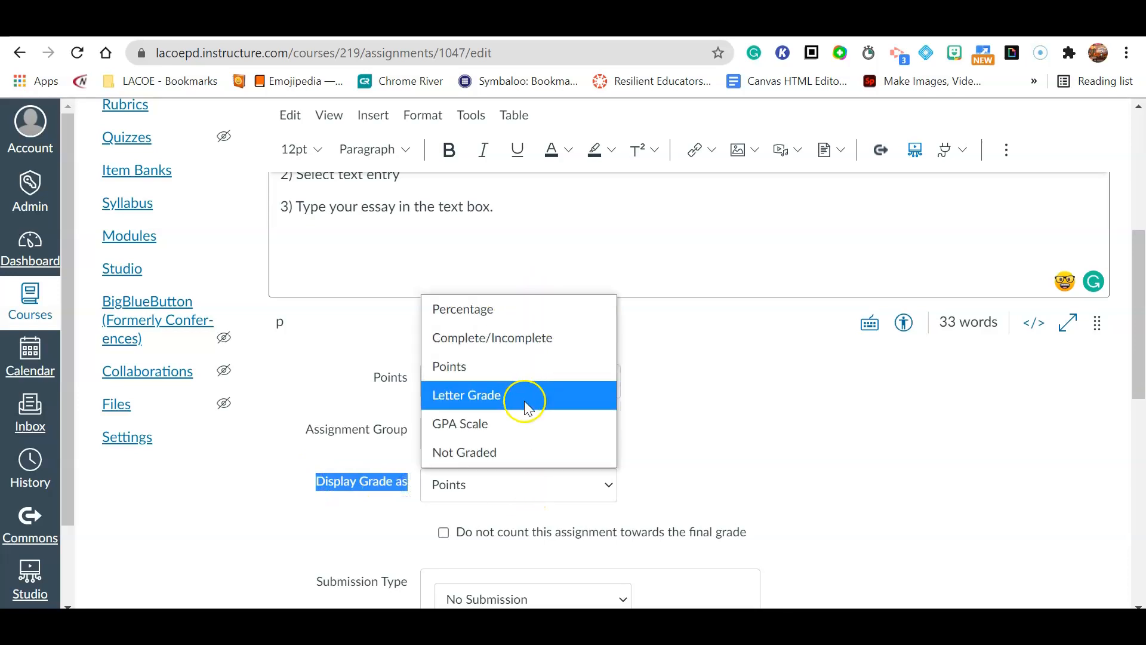
pyautogui.click(703, 468)
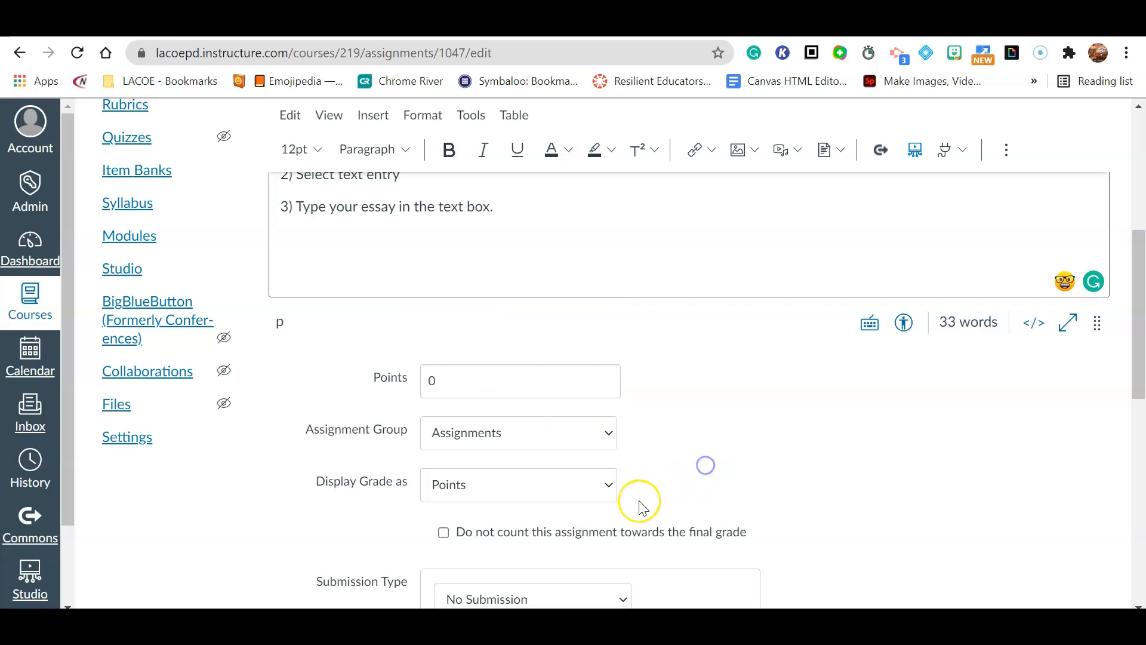
# - Replace the 0 point value with 15 points
pyautogui.scroll(5, 649, 503)
pyautogui.scroll(-3, 648, 501)
pyautogui.scroll(-4, 649, 501)
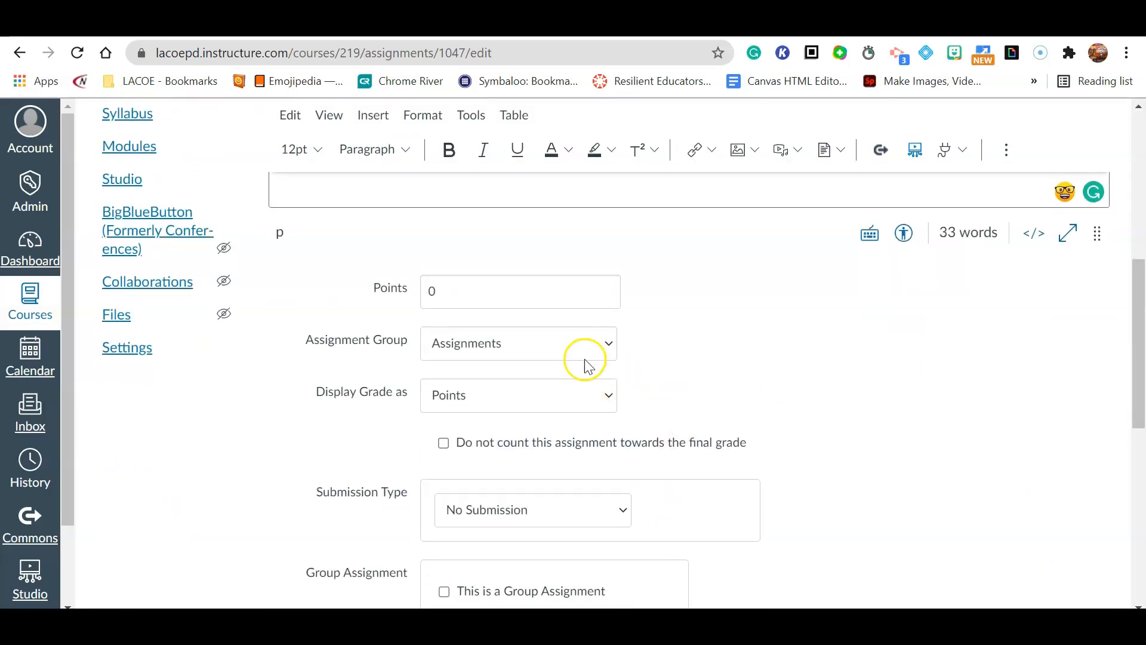
pyautogui.scroll(-3, 634, 378)
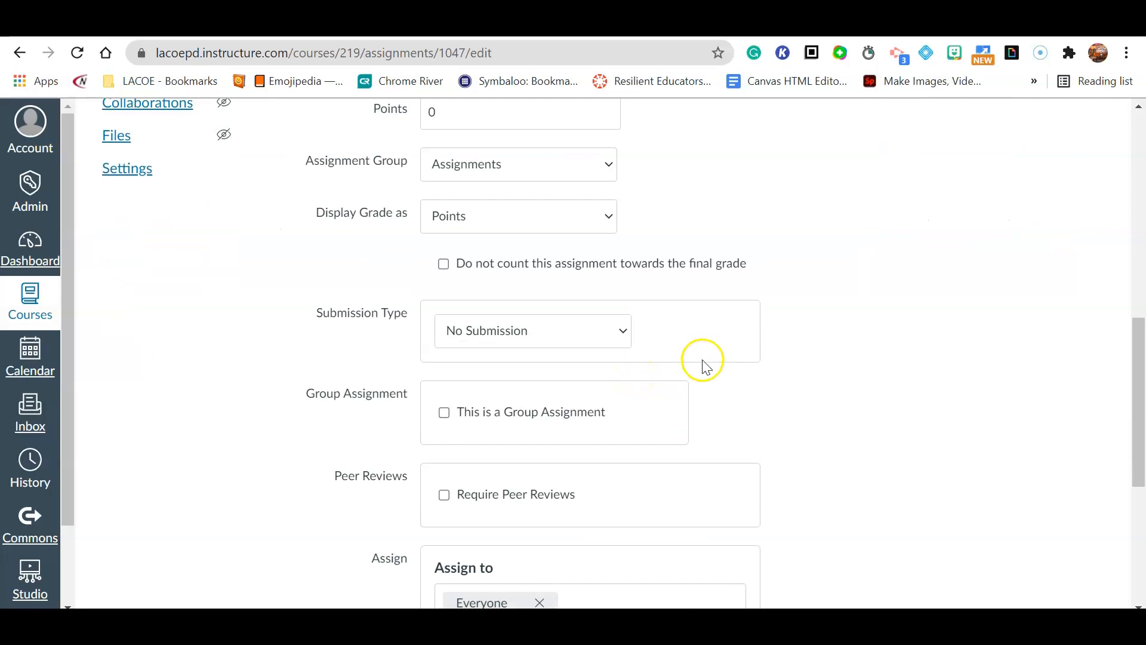
pyautogui.scroll(-1, 703, 364)
pyautogui.scroll(2, 627, 334)
pyautogui.click(540, 207)
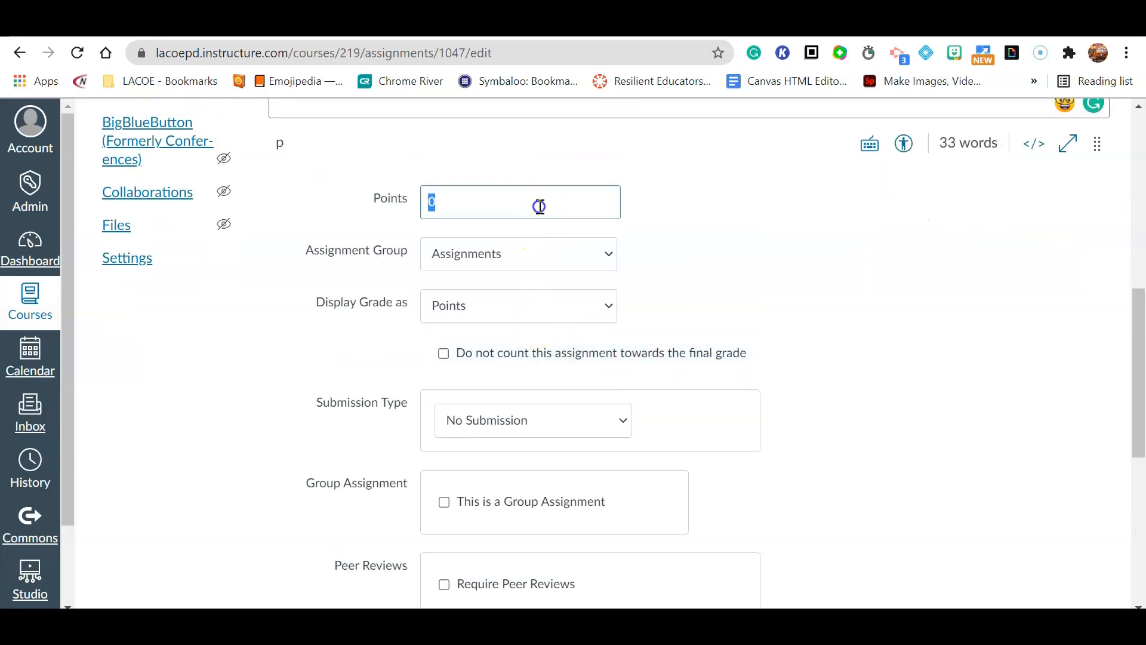
pyautogui.write('15')
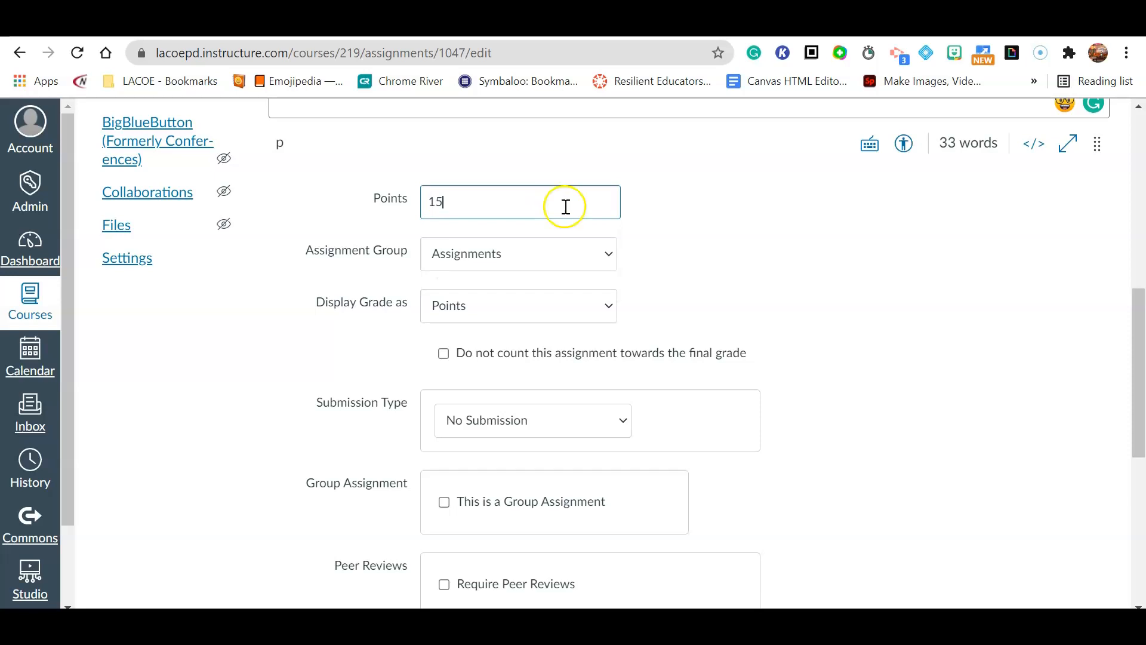
pyautogui.click(776, 289)
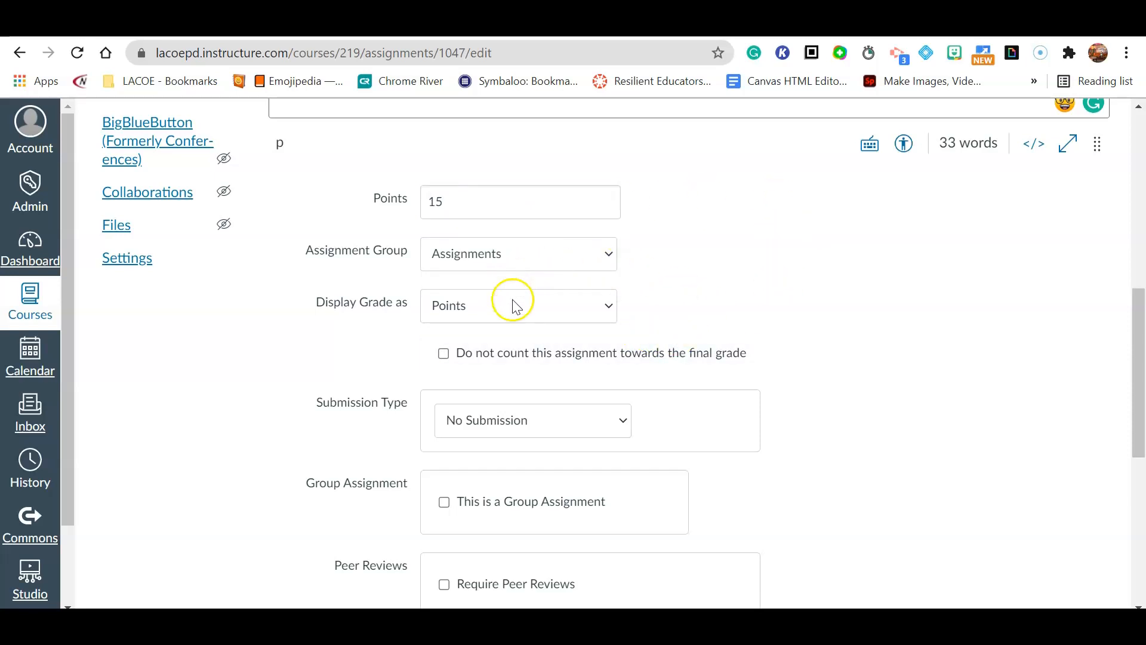
pyautogui.scroll(-1, 515, 305)
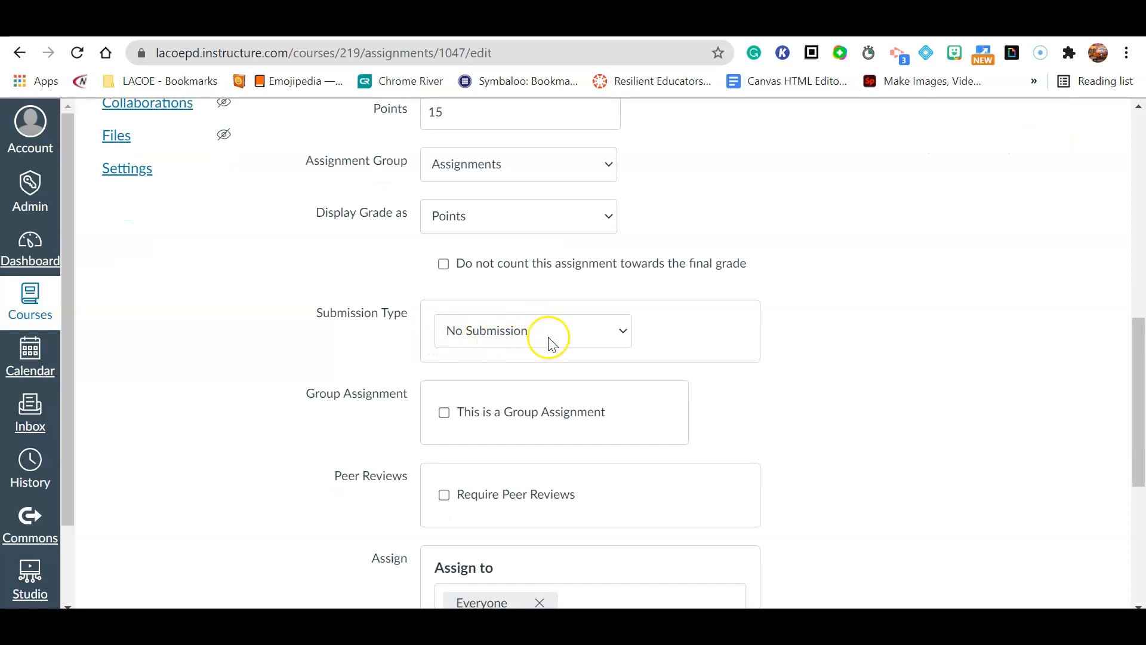
# - Set the submission type to Online with Text Entry as the only entry option
pyautogui.click(558, 336)
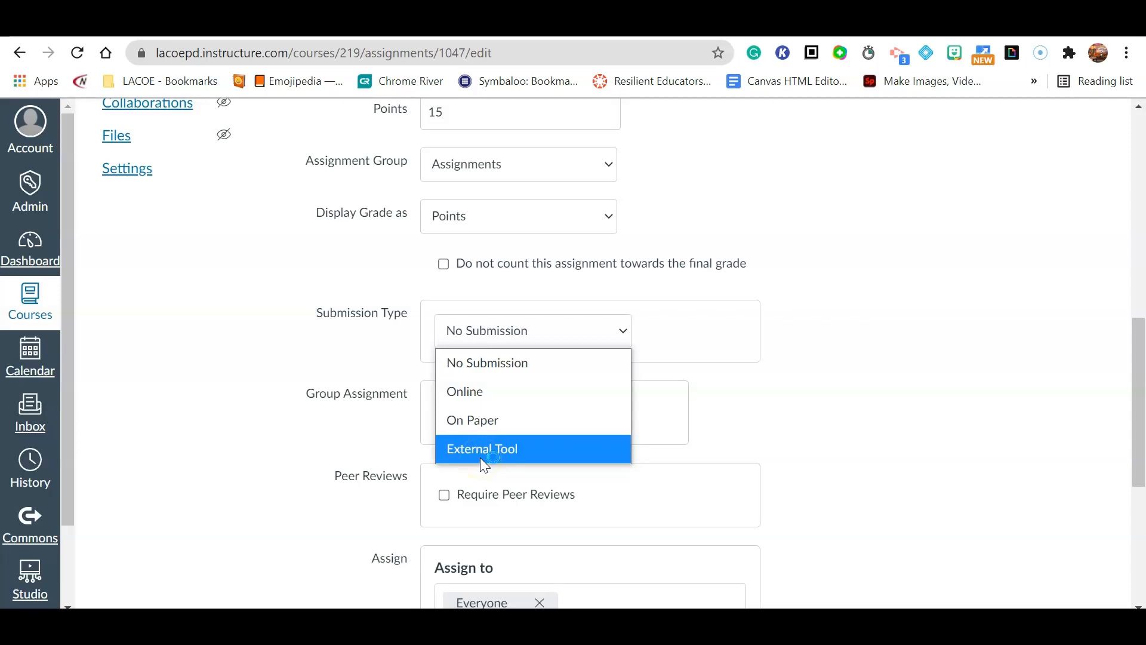
pyautogui.click(484, 398)
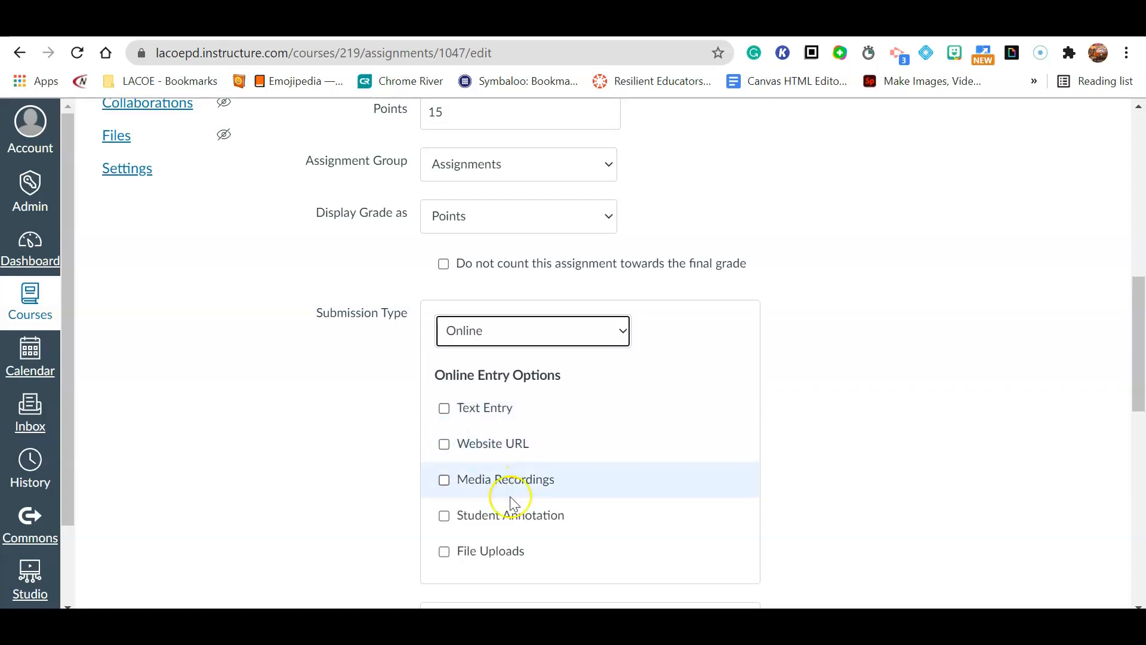
pyautogui.scroll(6, 473, 256)
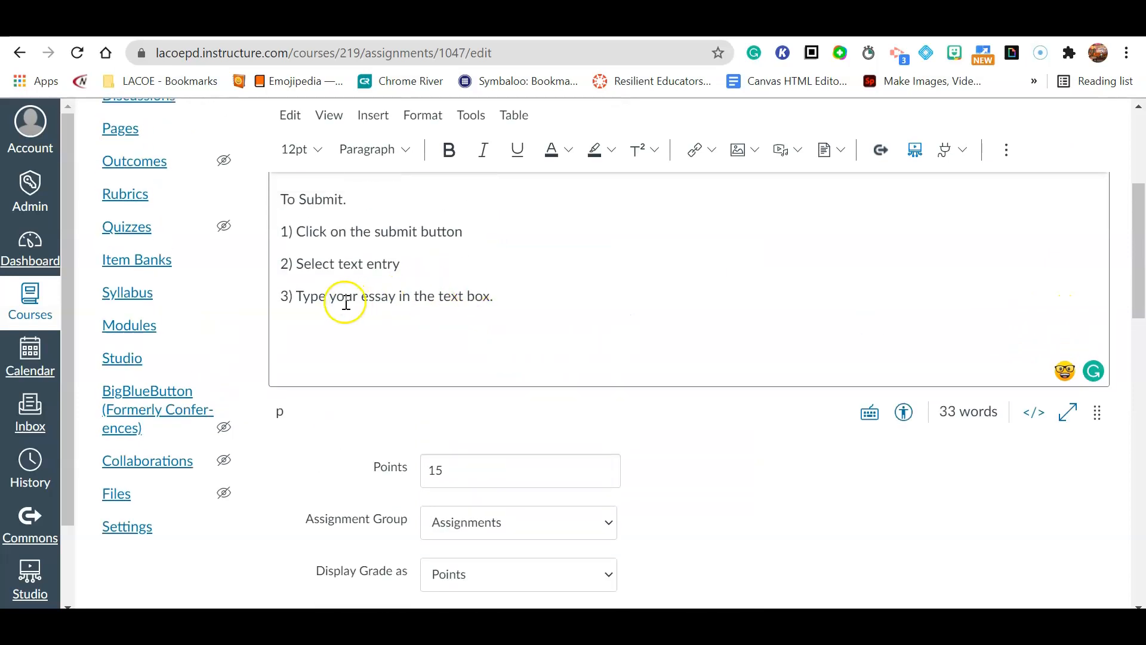
pyautogui.moveTo(309, 277); pyautogui.dragTo(328, 270)
pyautogui.scroll(-12, 343, 302)
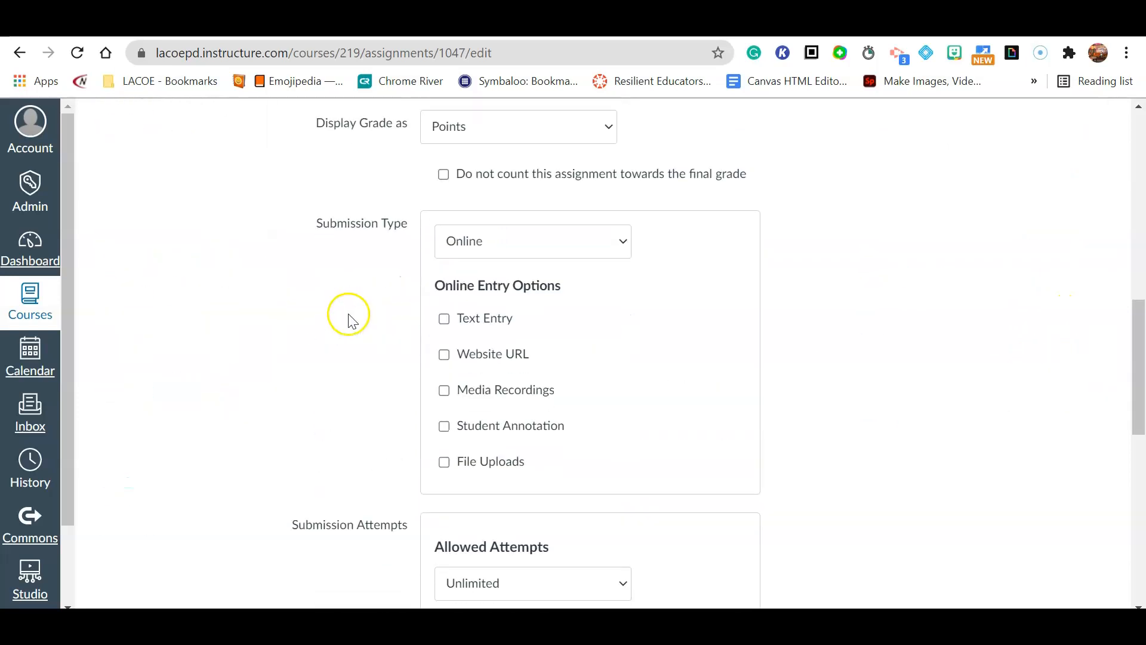
pyautogui.scroll(-2, 384, 333)
pyautogui.scroll(3, 627, 389)
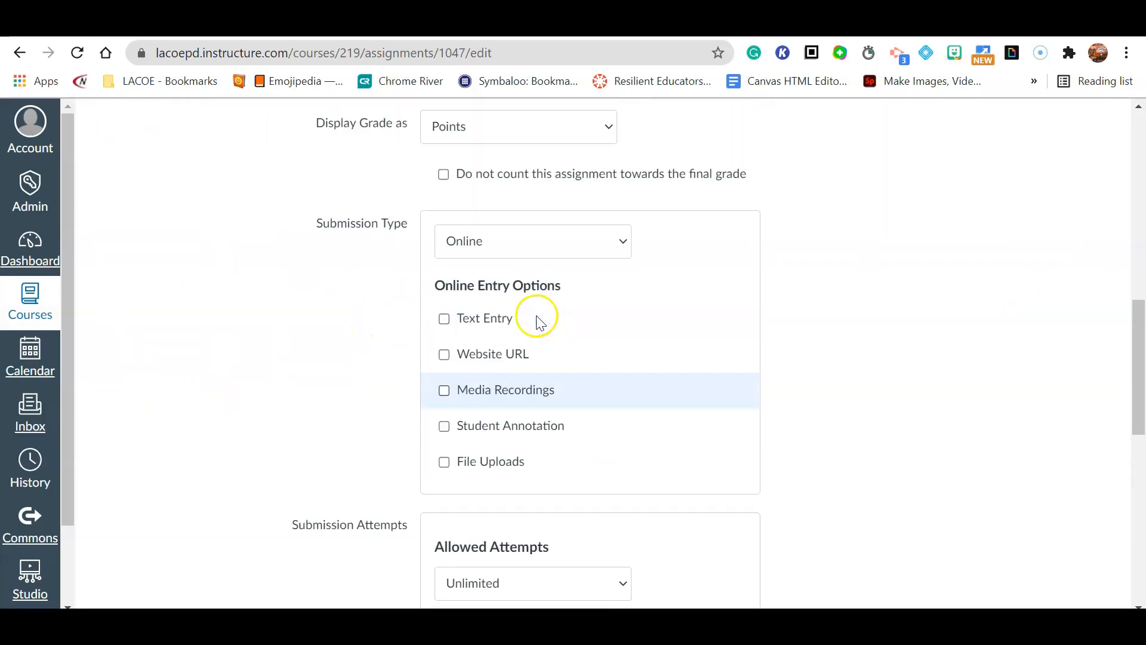
pyautogui.click(444, 318)
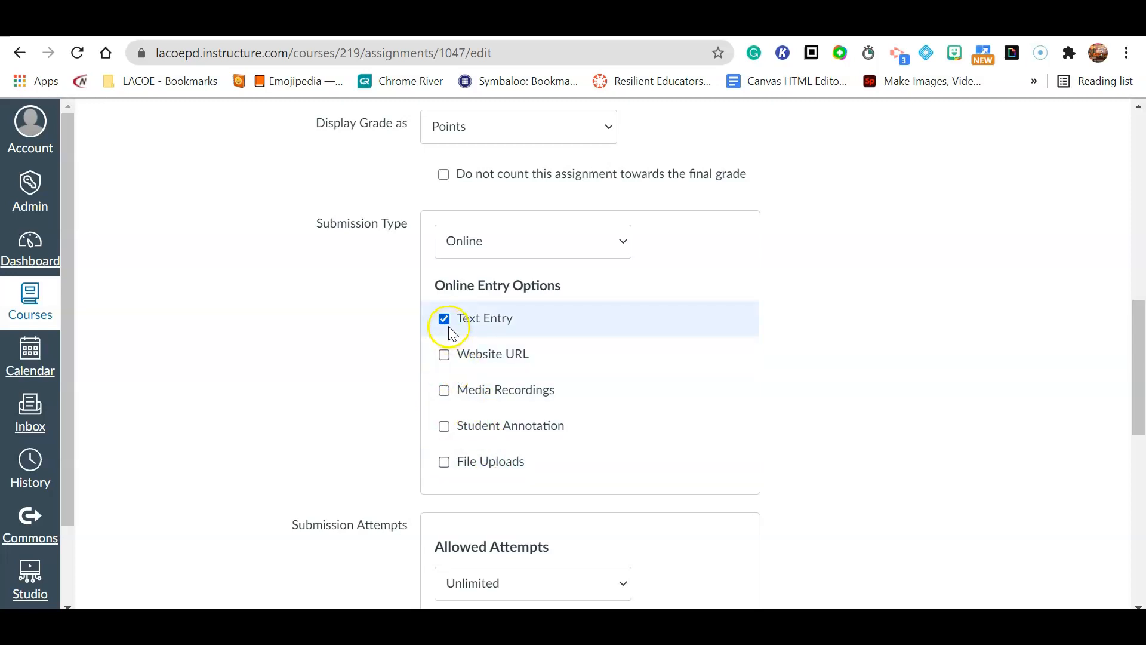
# - Keep allowed attempts at Unlimited and review the sections offered in the Assign to field
pyautogui.scroll(-2, 763, 452)
pyautogui.scroll(-1, 762, 452)
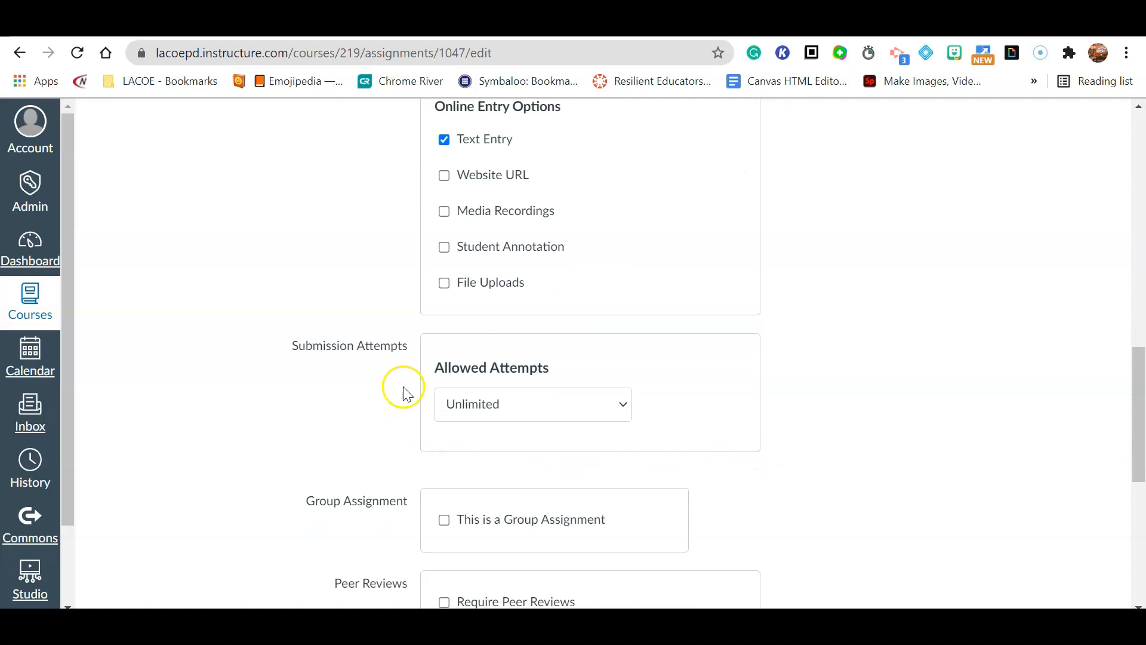
pyautogui.moveTo(292, 345); pyautogui.dragTo(417, 357)
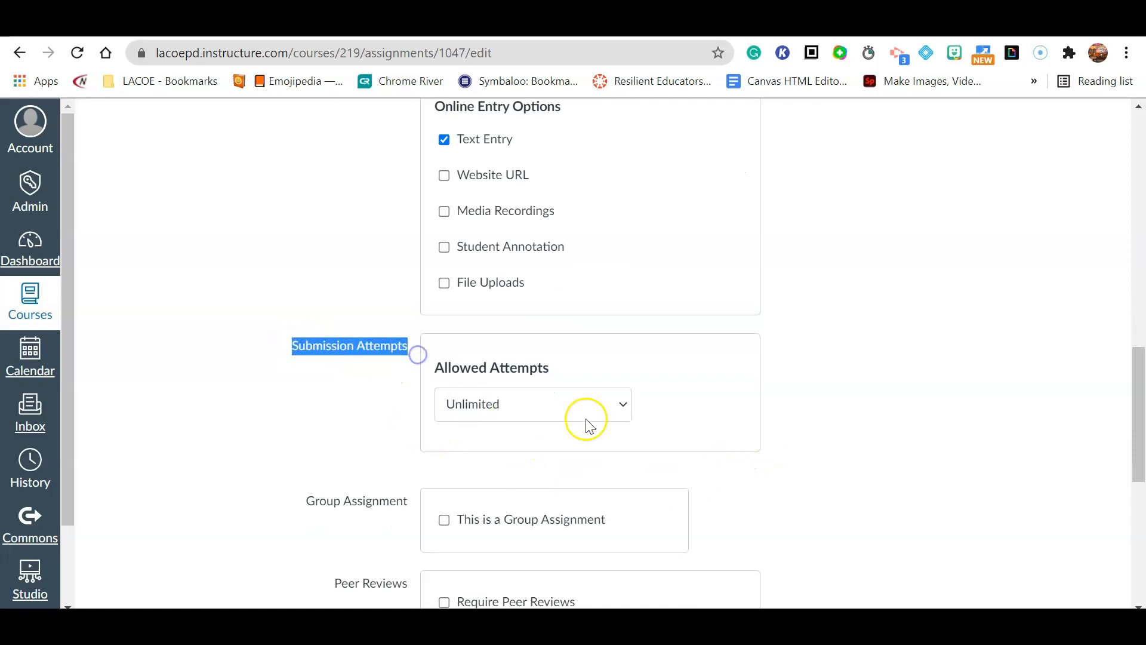
pyautogui.click(623, 404)
pyautogui.click(575, 446)
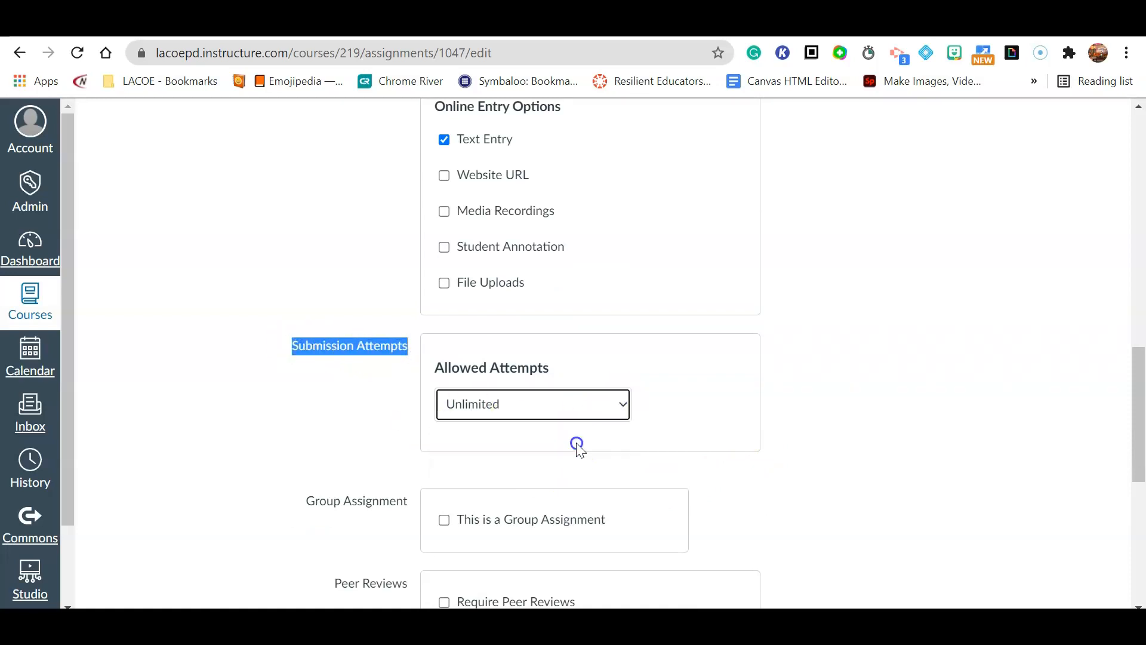
pyautogui.scroll(-4, 1028, 483)
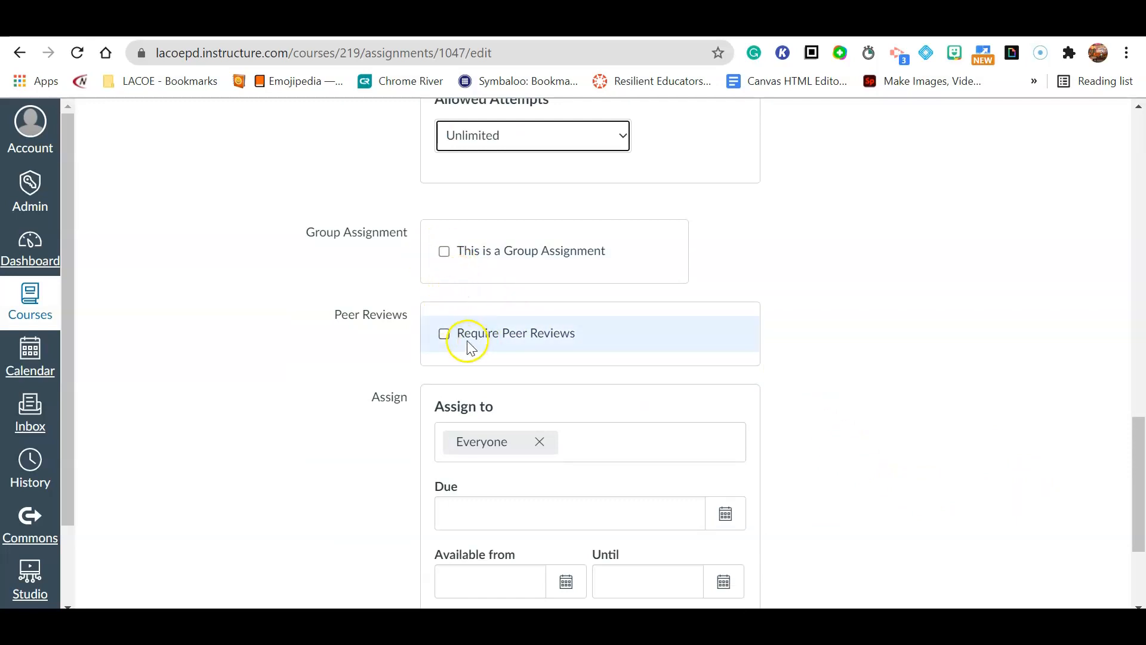
pyautogui.scroll(-3, 555, 351)
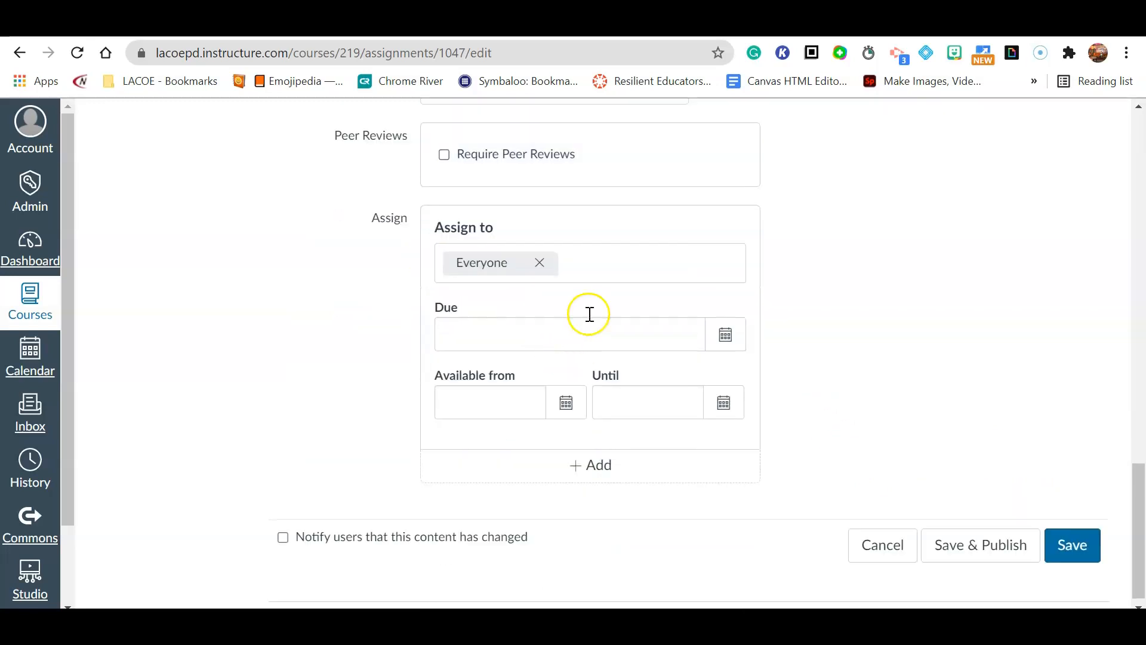
pyautogui.click(582, 264)
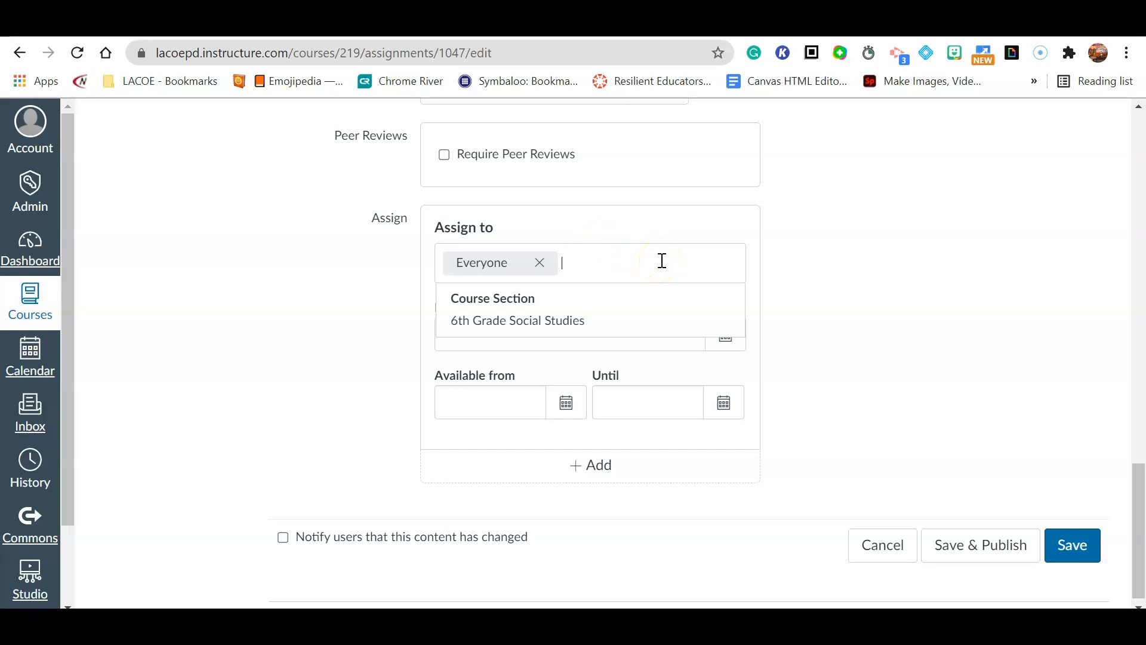
# - Set the essay's due date to Sep 1, 2021
pyautogui.click(817, 314)
pyautogui.click(725, 335)
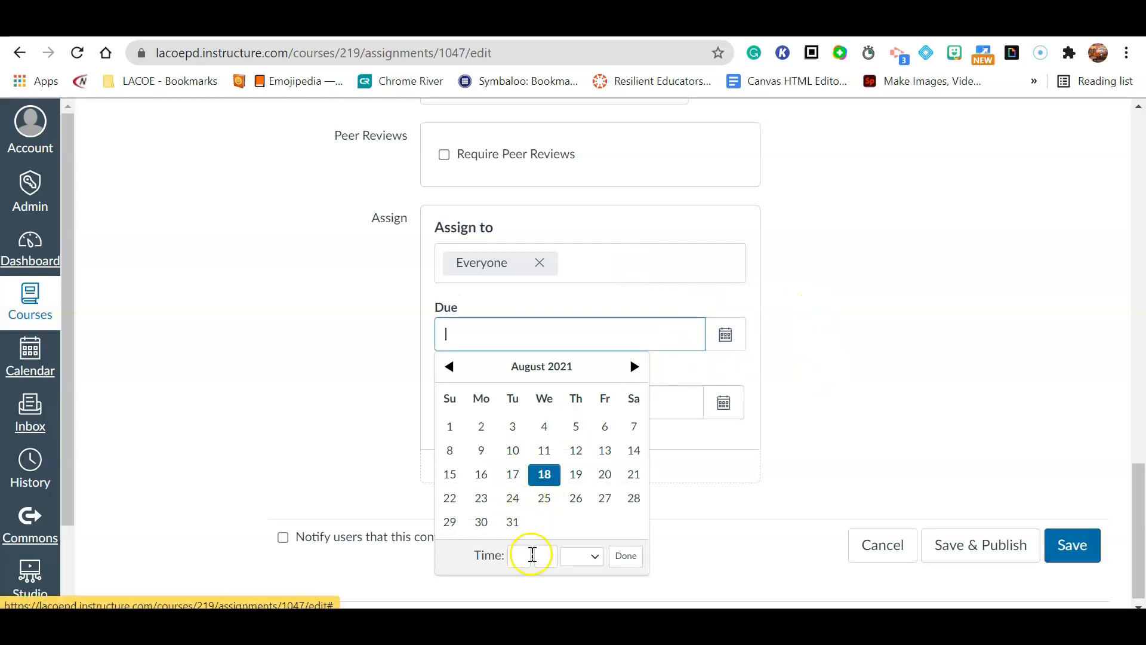
pyautogui.click(634, 366)
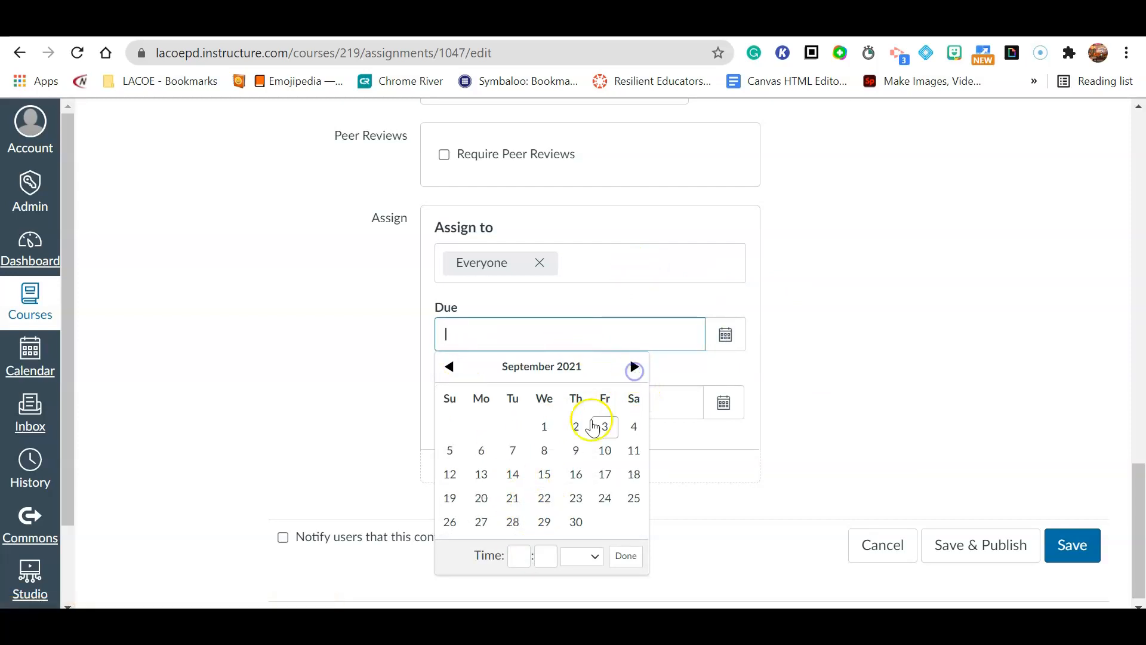
pyautogui.click(534, 425)
pyautogui.click(797, 316)
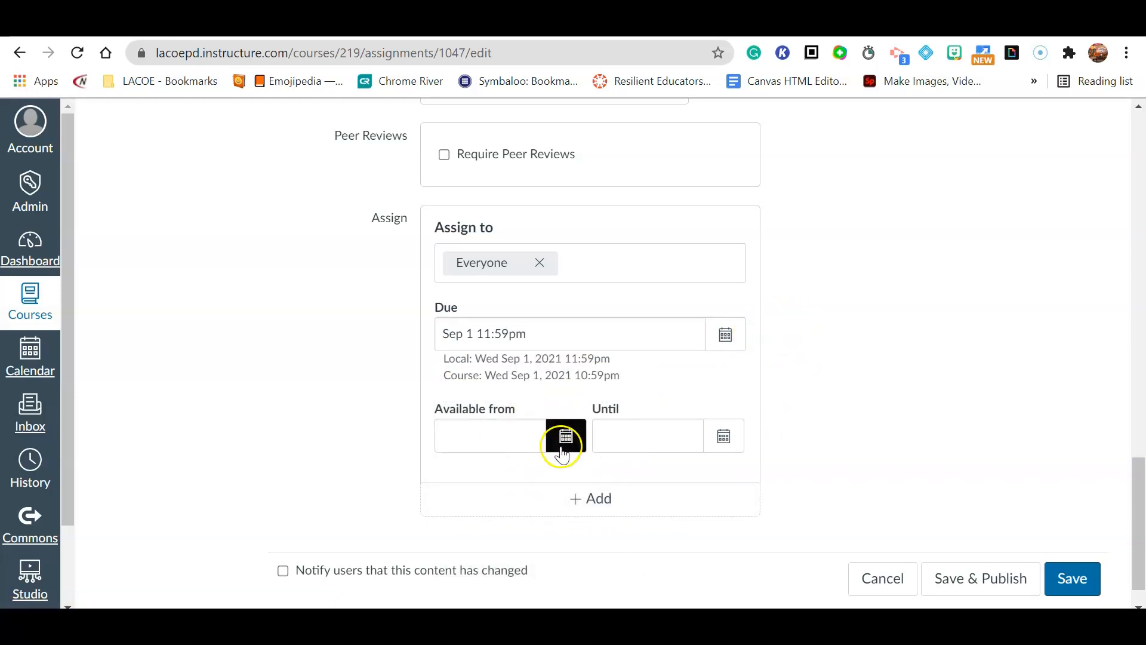
# - Set the Available from date to Aug 18, 2021
pyautogui.click(563, 444)
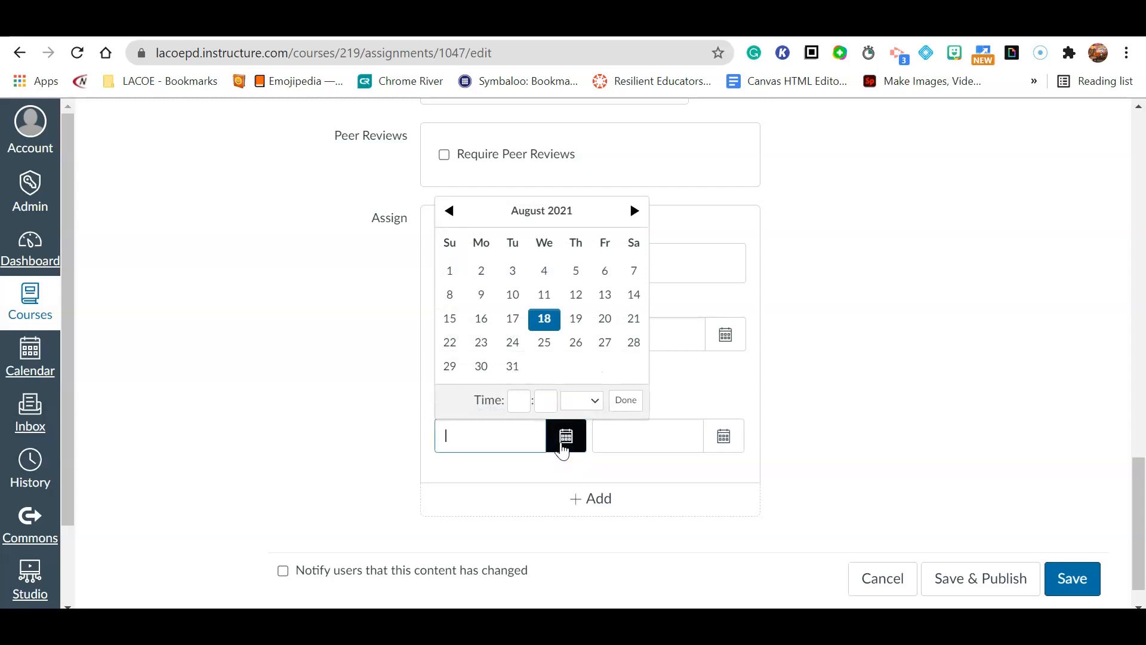
pyautogui.click(544, 318)
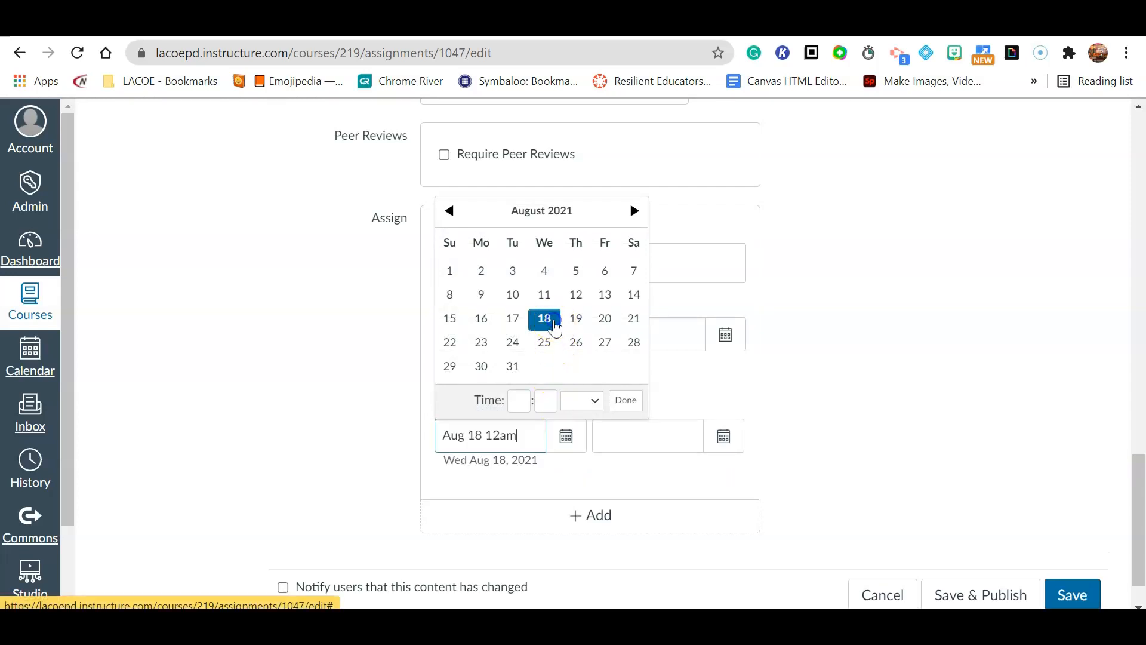
pyautogui.click(635, 212)
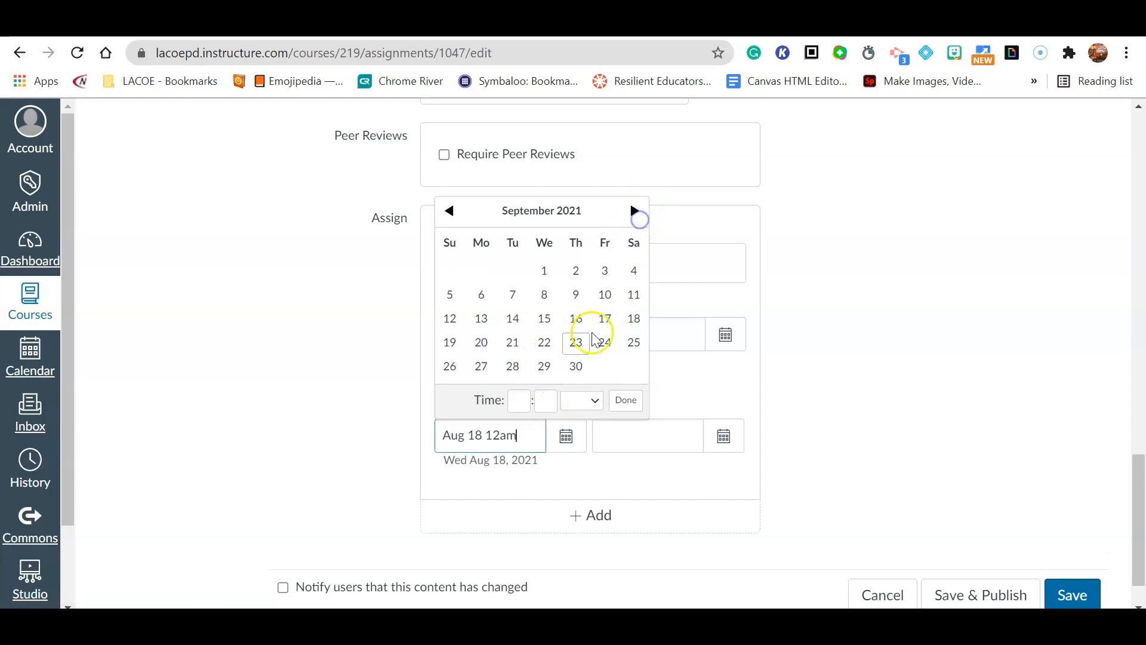
pyautogui.click(543, 343)
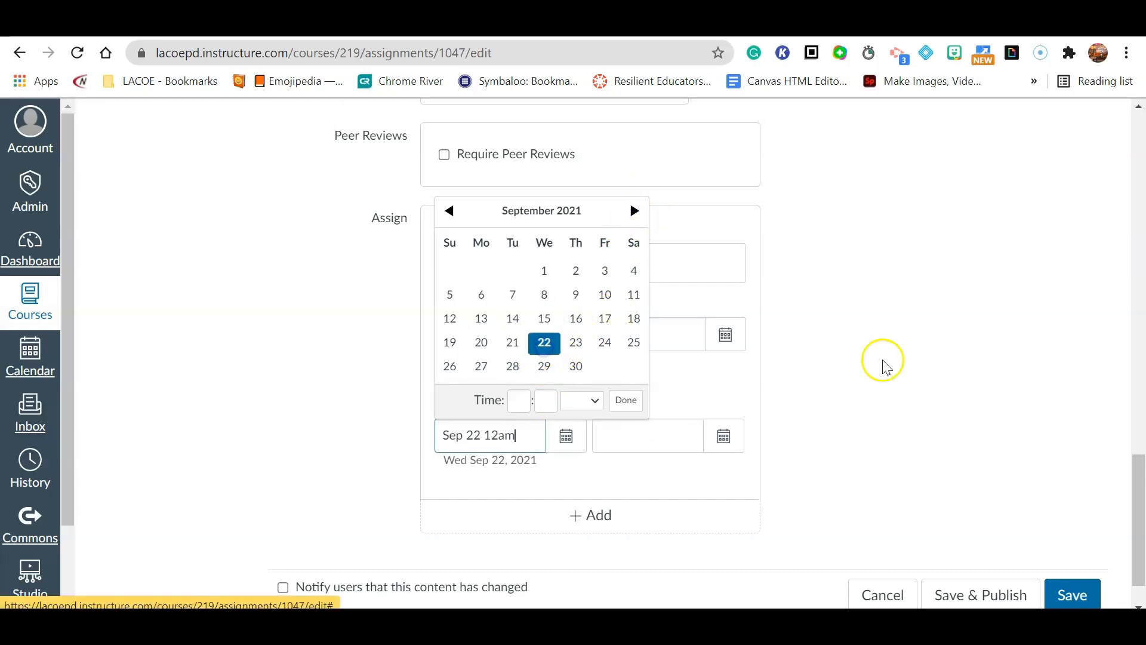
pyautogui.click(913, 366)
pyautogui.click(548, 438)
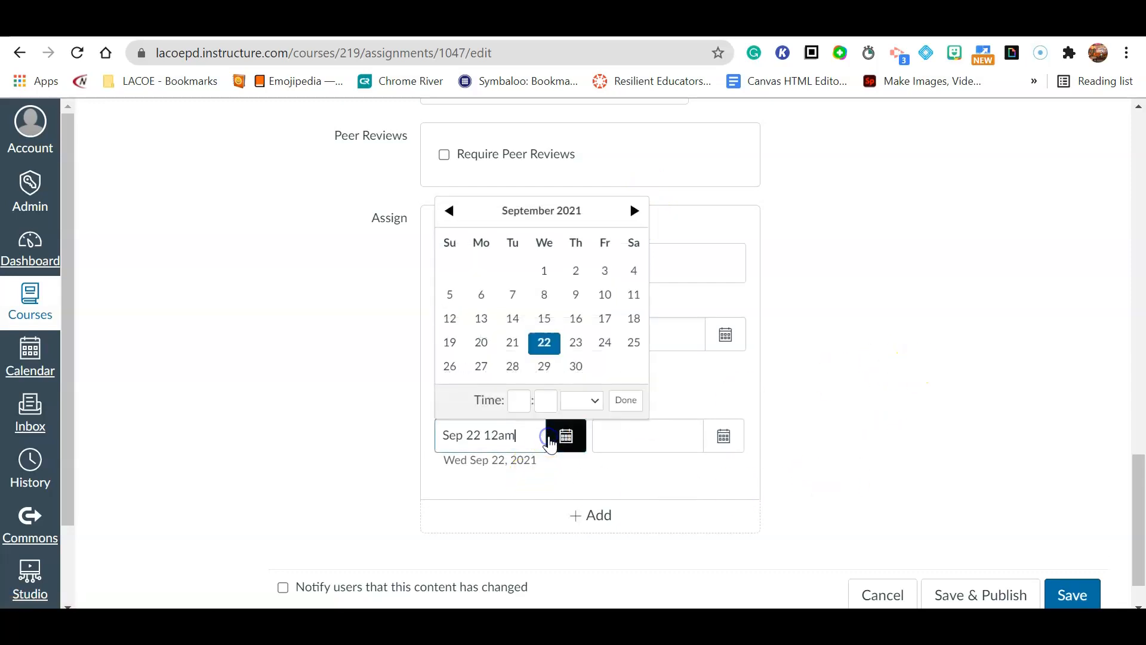
pyautogui.click(449, 210)
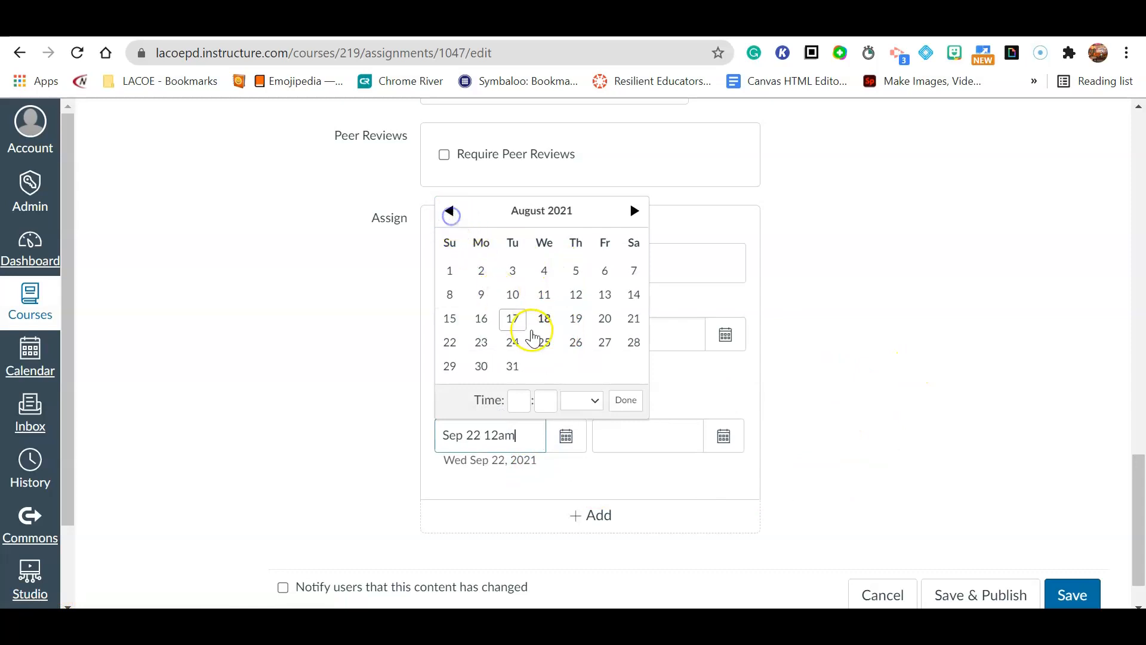
pyautogui.click(543, 323)
pyautogui.click(921, 340)
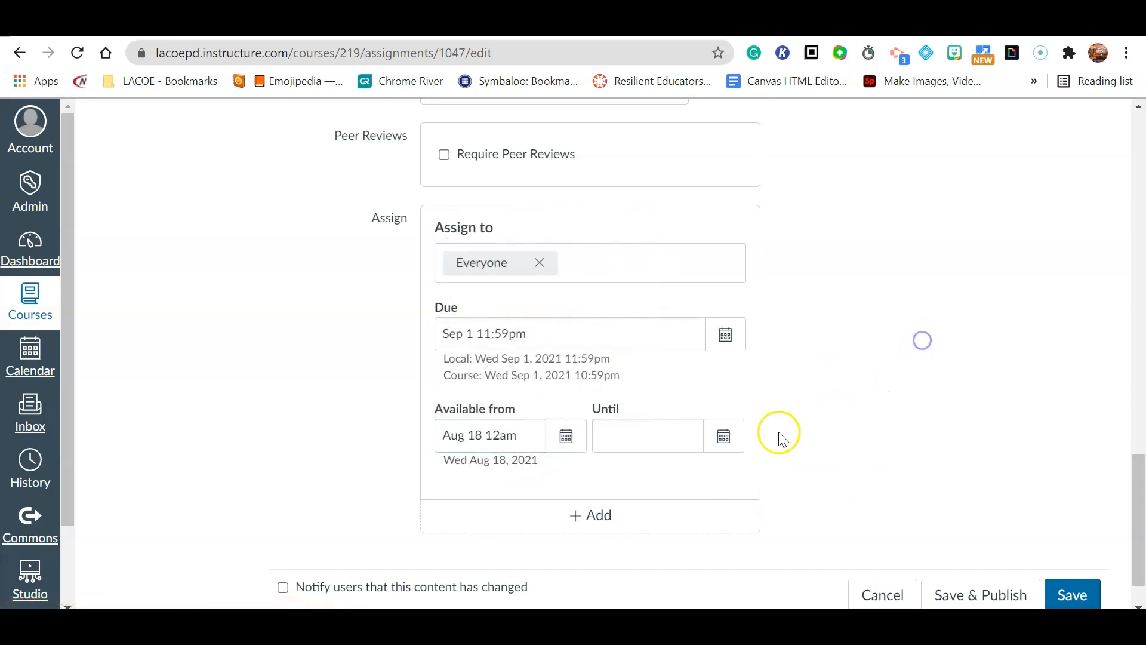
# - Set the Until date to Sep 17, 2021 and save the assignment
pyautogui.click(739, 444)
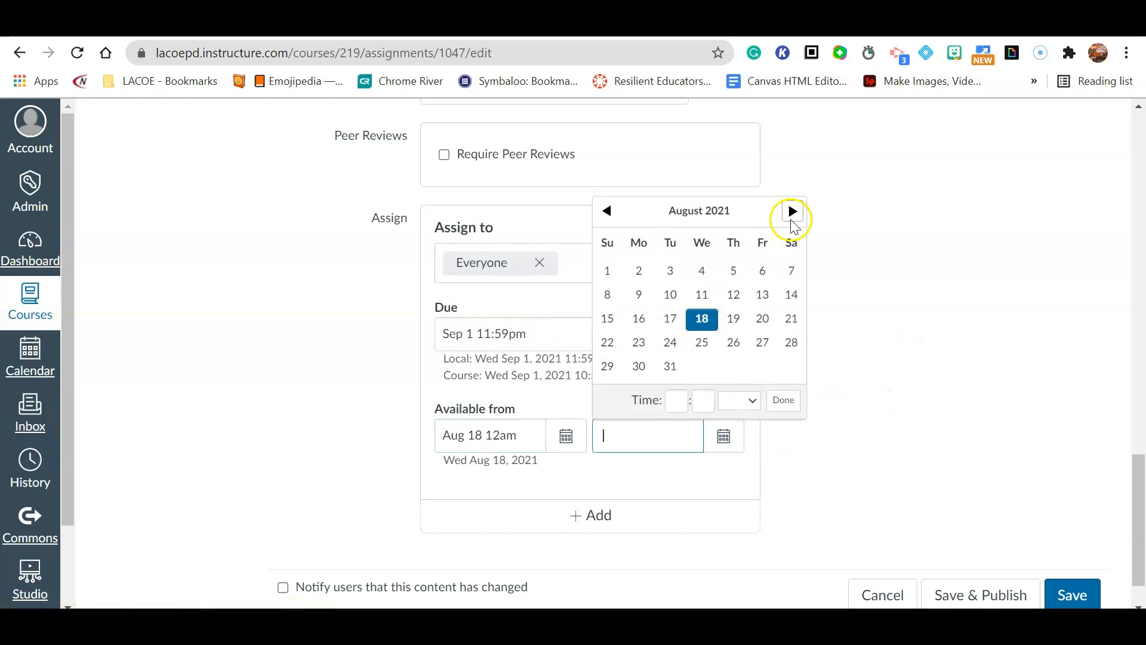
pyautogui.click(791, 213)
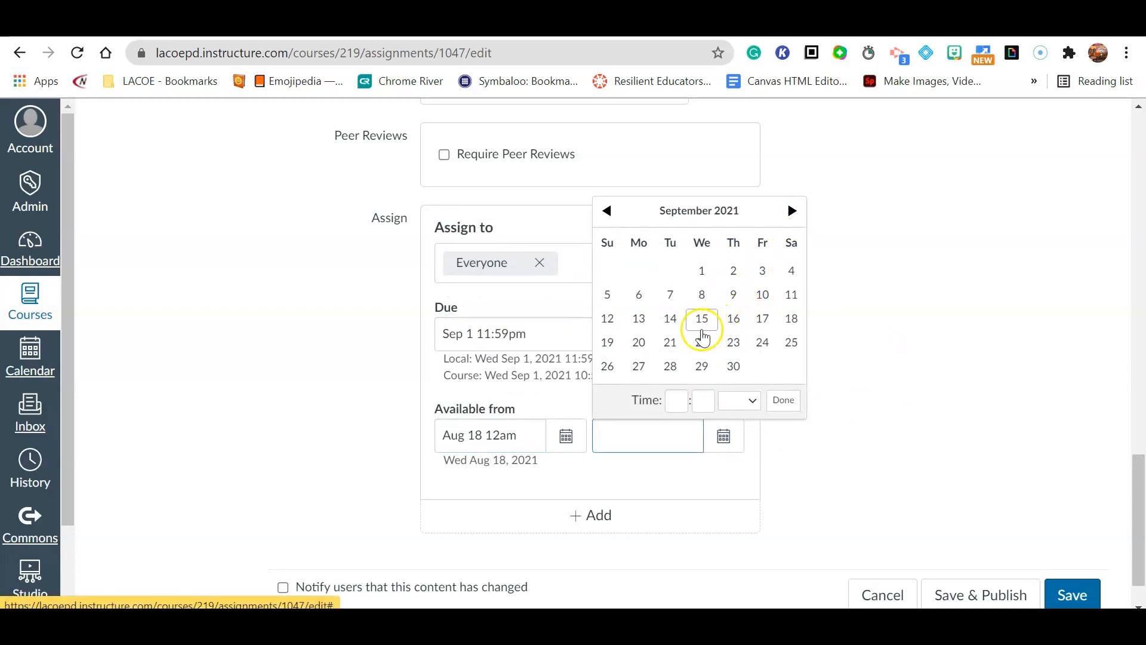
pyautogui.click(791, 318)
pyautogui.click(762, 318)
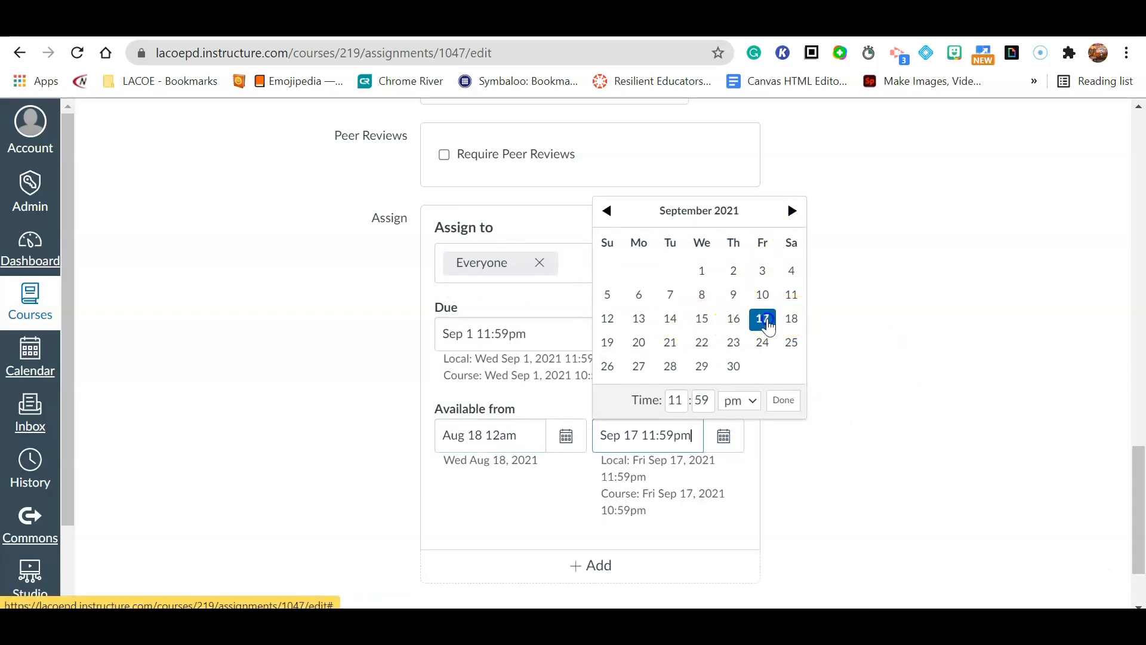
pyautogui.click(974, 399)
pyautogui.scroll(-2, 926, 437)
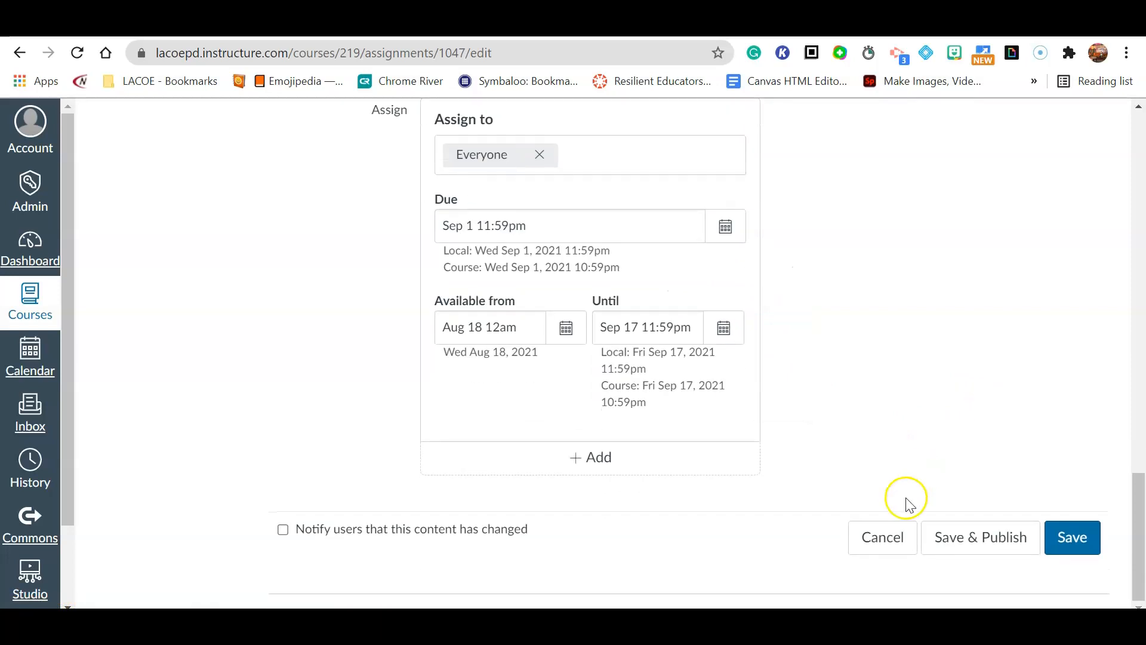
pyautogui.scroll(5, 908, 501)
pyautogui.scroll(10, 907, 504)
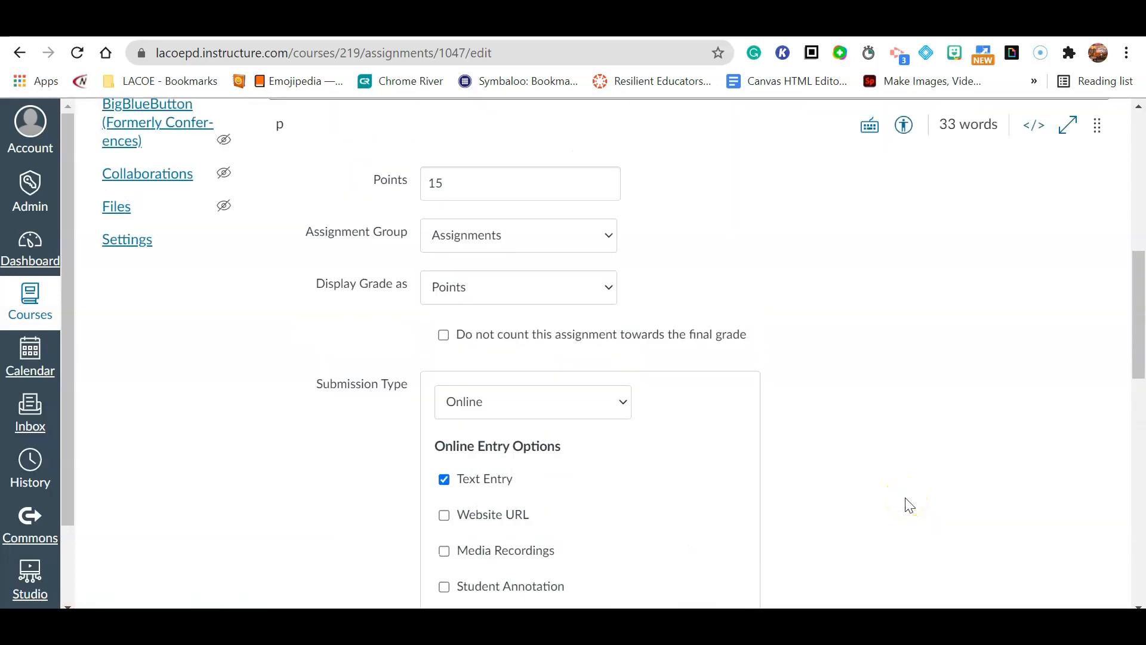
pyautogui.scroll(4, 909, 505)
pyautogui.scroll(-12, 909, 506)
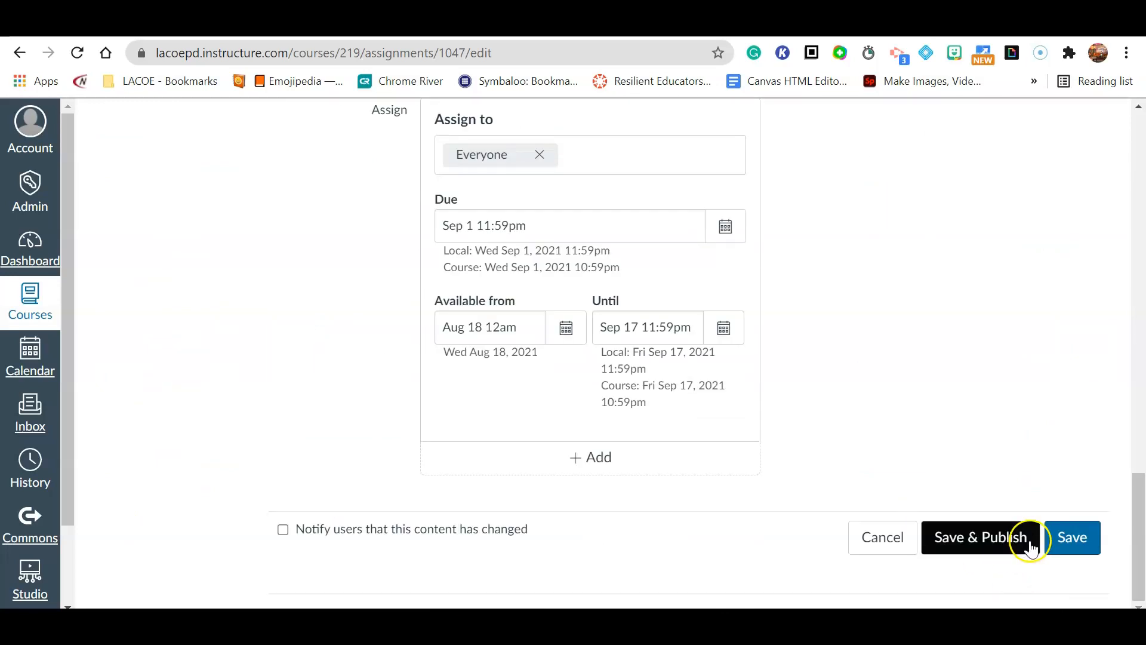
pyautogui.click(1064, 539)
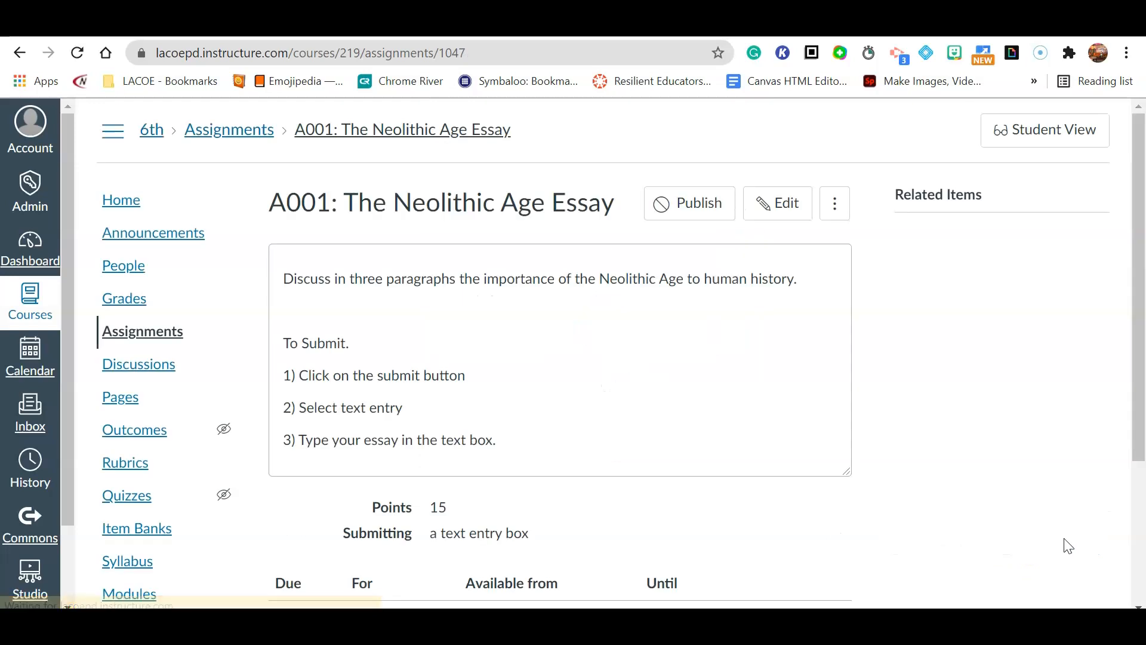
# - Publish the Neolithic Age Essay assignment
pyautogui.scroll(-3, 1034, 425)
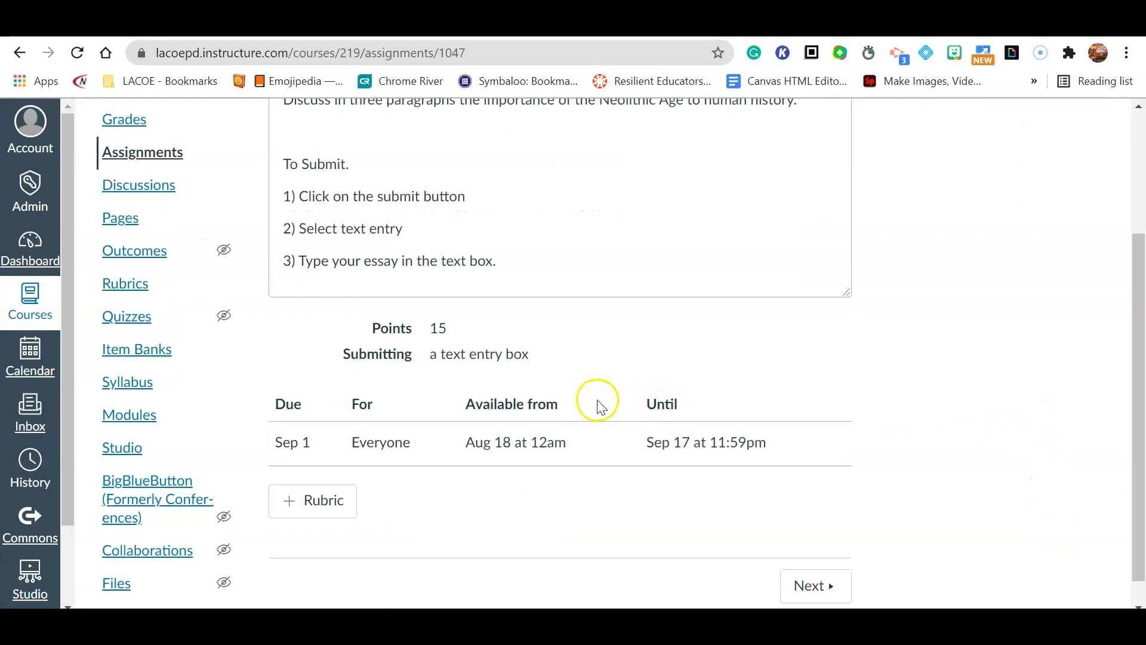
pyautogui.scroll(-1, 600, 407)
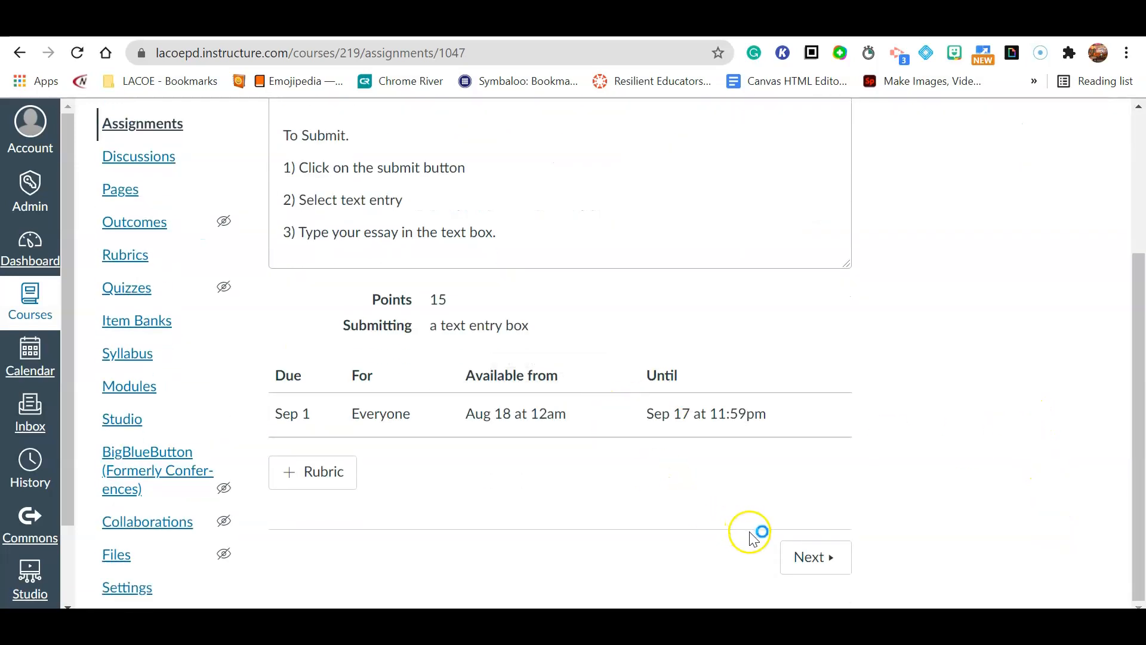
pyautogui.scroll(4, 755, 534)
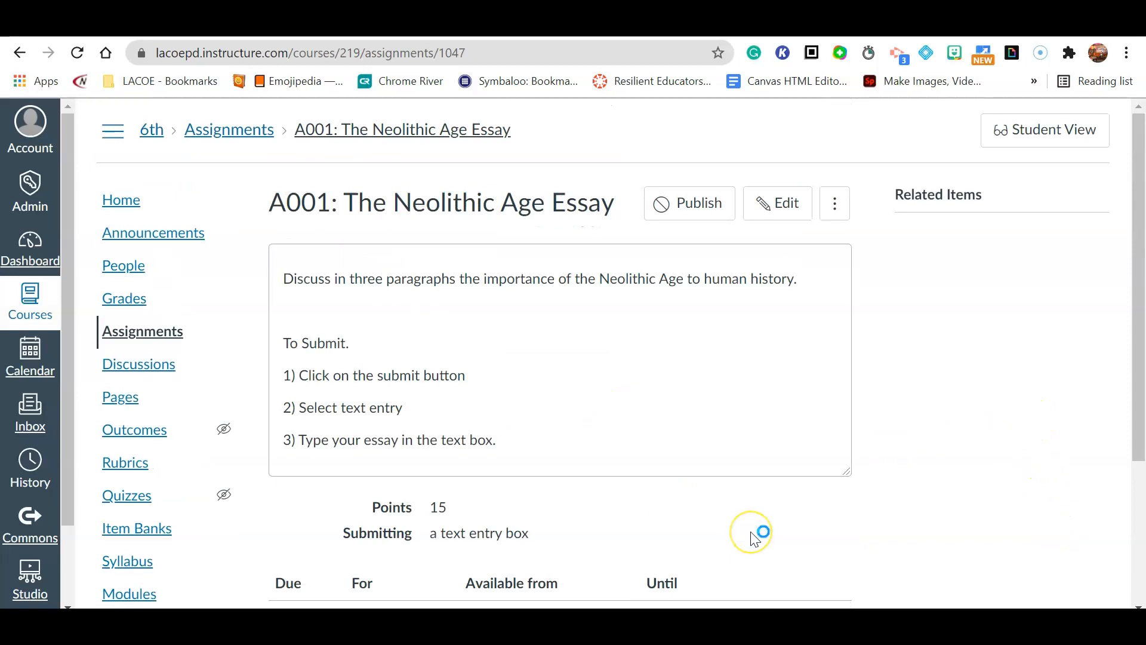
pyautogui.click(835, 203)
pyautogui.click(901, 228)
pyautogui.click(690, 206)
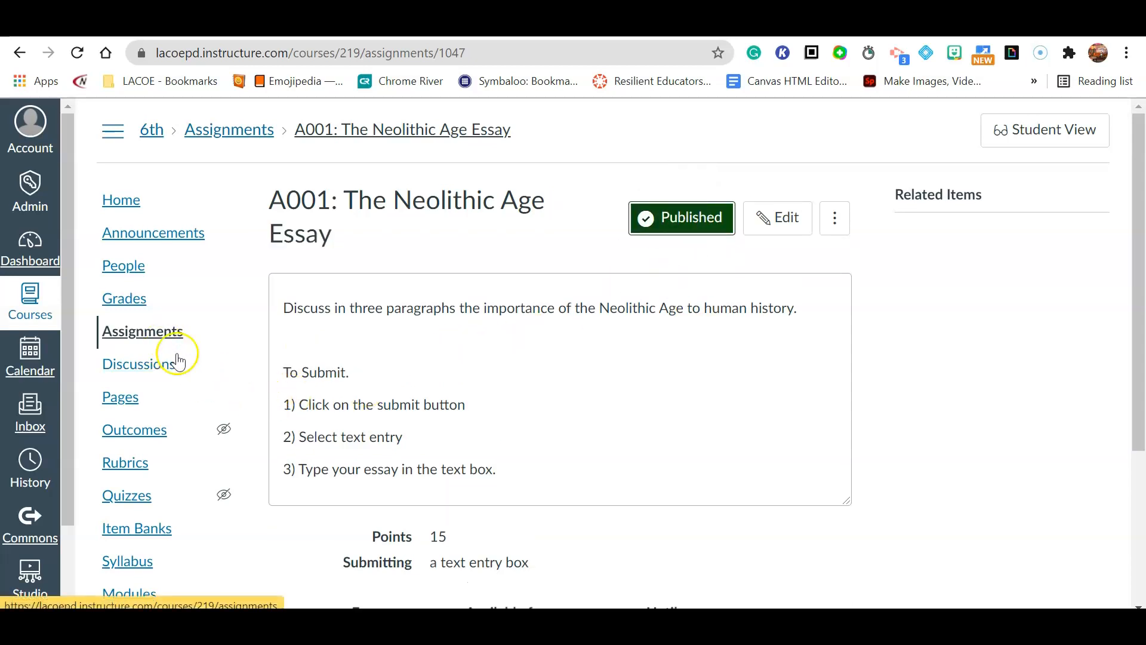
# - Return to the 6th Grade Social Studies course home page
pyautogui.scroll(-4, 216, 249)
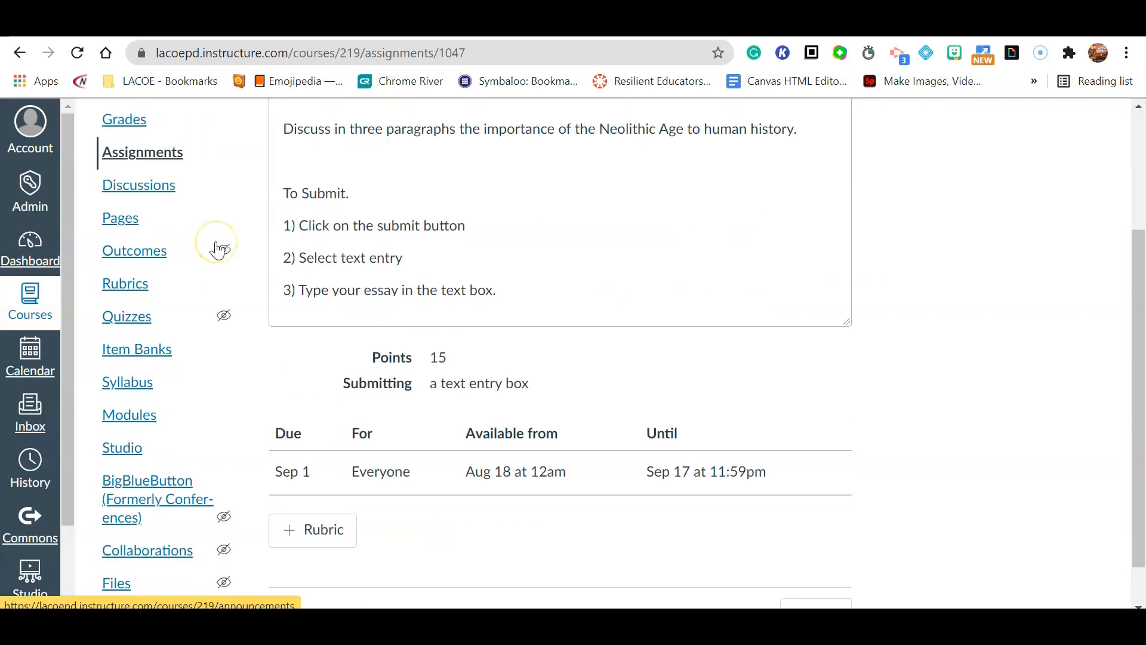
pyautogui.scroll(4, 216, 248)
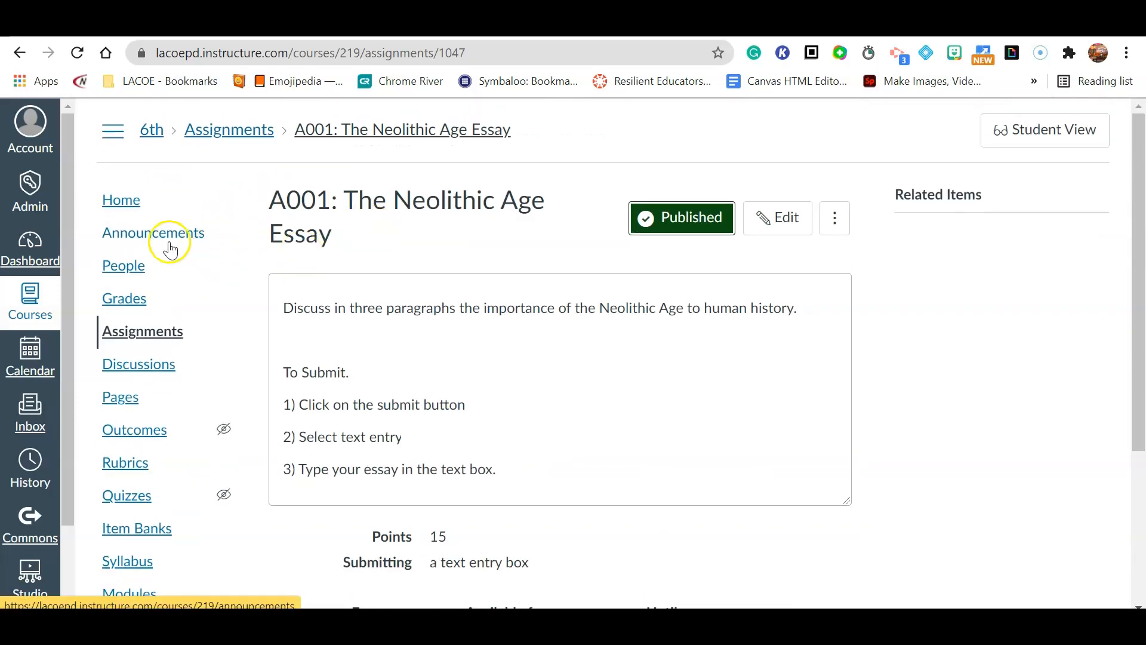
pyautogui.click(131, 211)
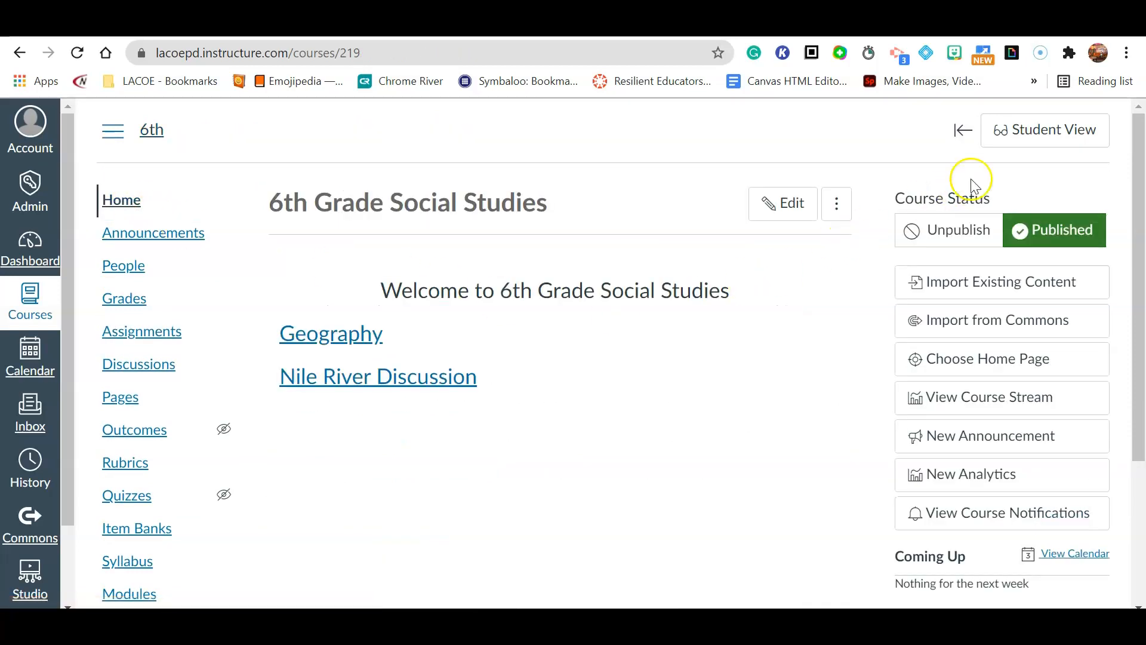
# - Switch to Student View and open A001: The Neolithic Age Essay from the To Do list
pyautogui.click(1009, 134)
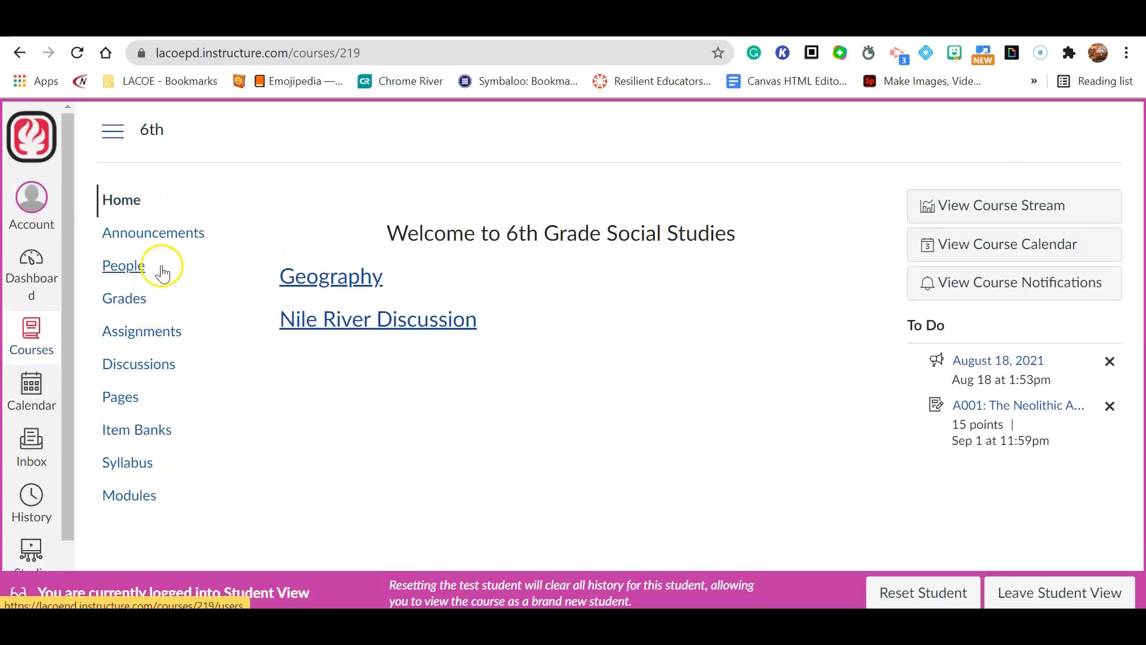
pyautogui.click(132, 500)
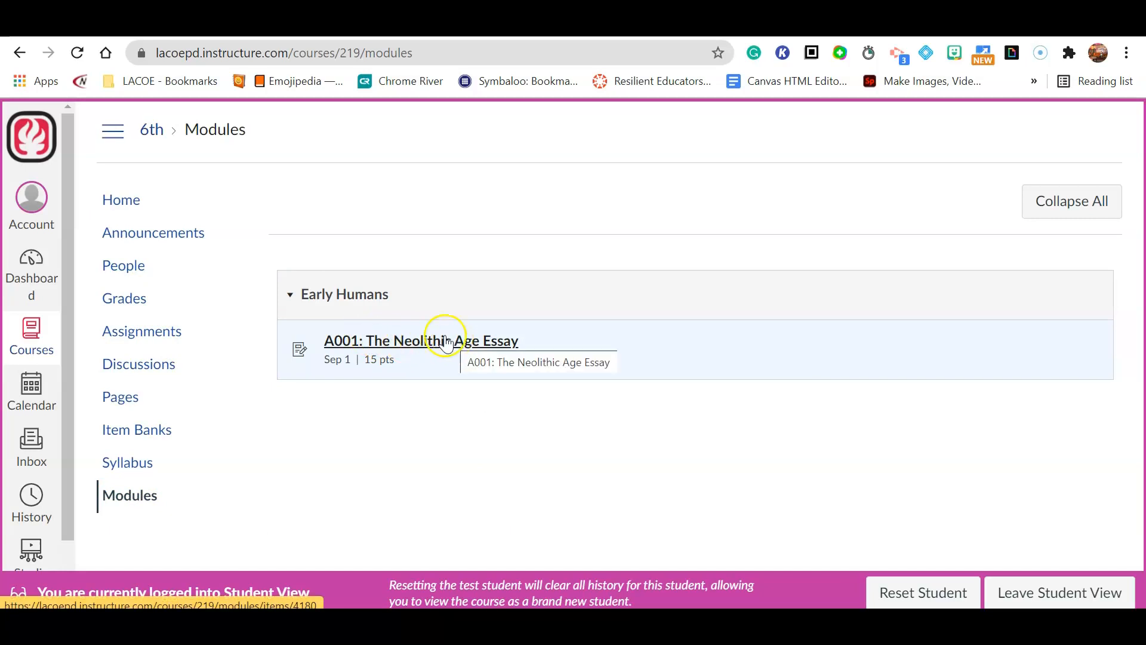
pyautogui.click(110, 200)
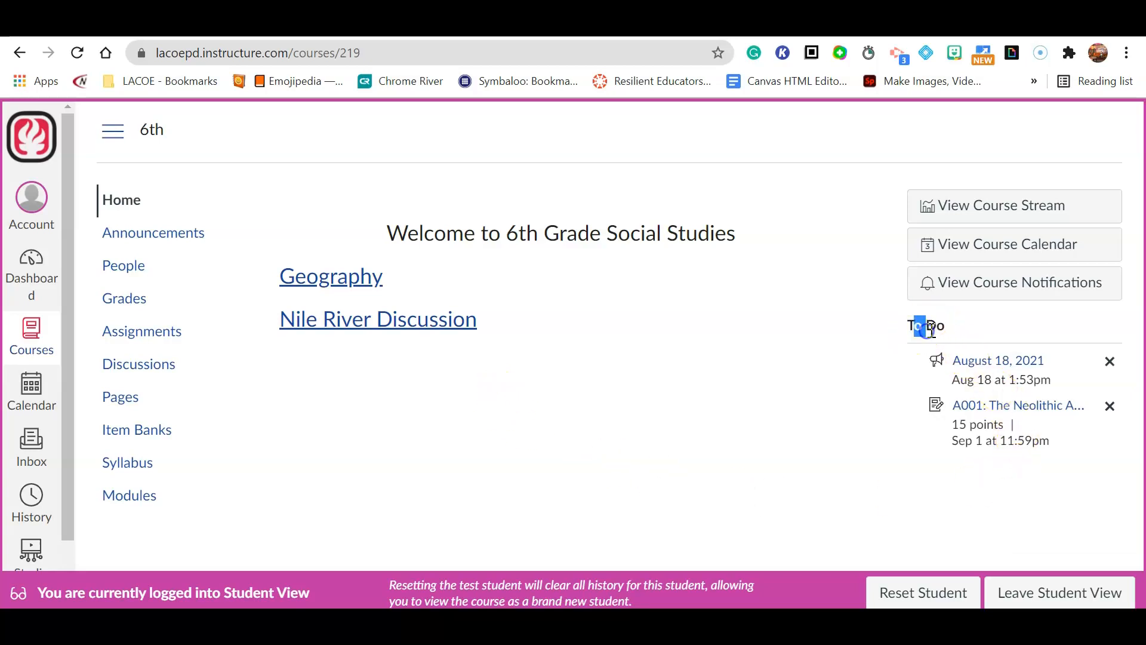
pyautogui.click(1016, 412)
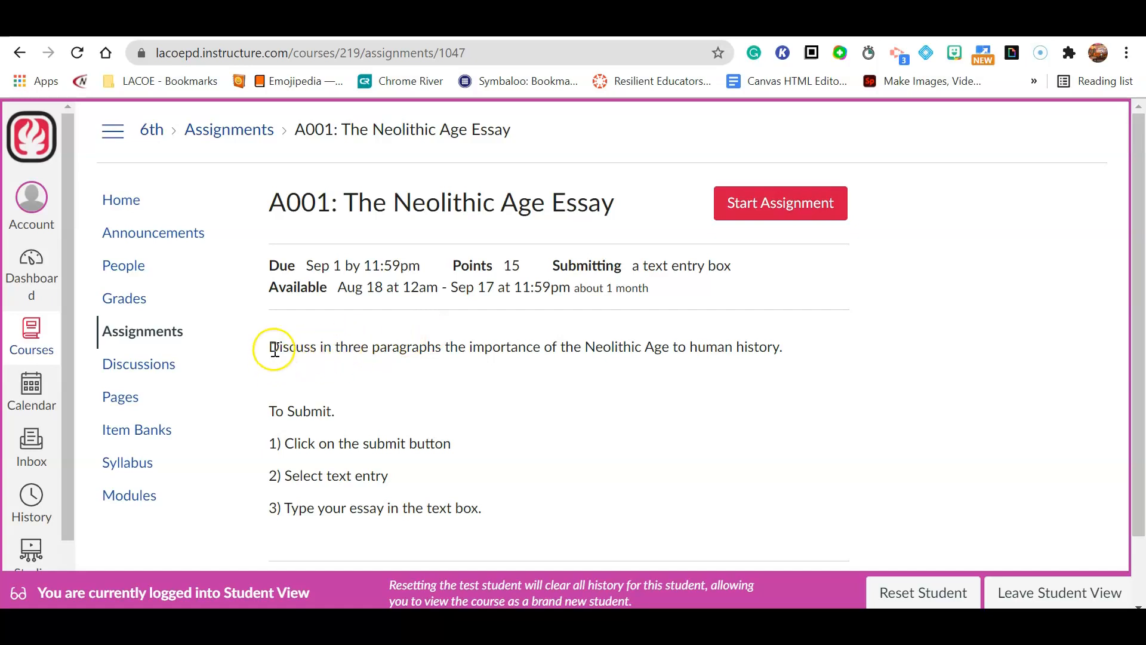
# - As the test student, type Paragraph 1–3 as a text entry and submit the essay
pyautogui.moveTo(270, 347); pyautogui.dragTo(812, 345)
pyautogui.click(798, 206)
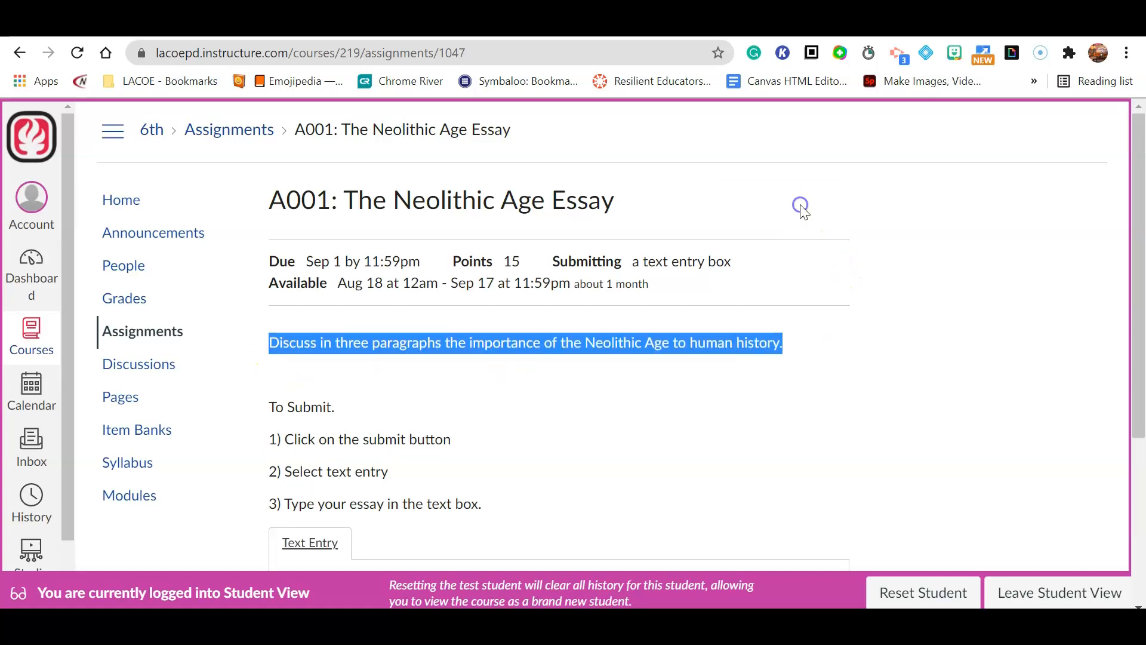
pyautogui.scroll(-3, 672, 338)
pyautogui.scroll(1, 358, 298)
pyautogui.click(321, 338)
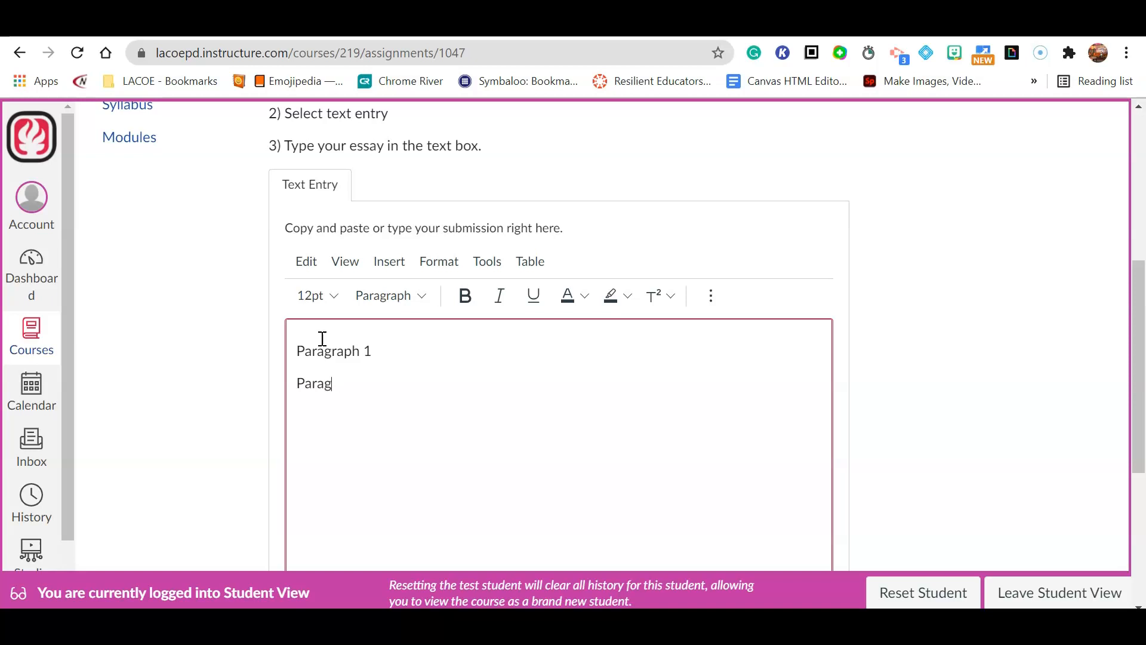
pyautogui.write('Paragraph 3')
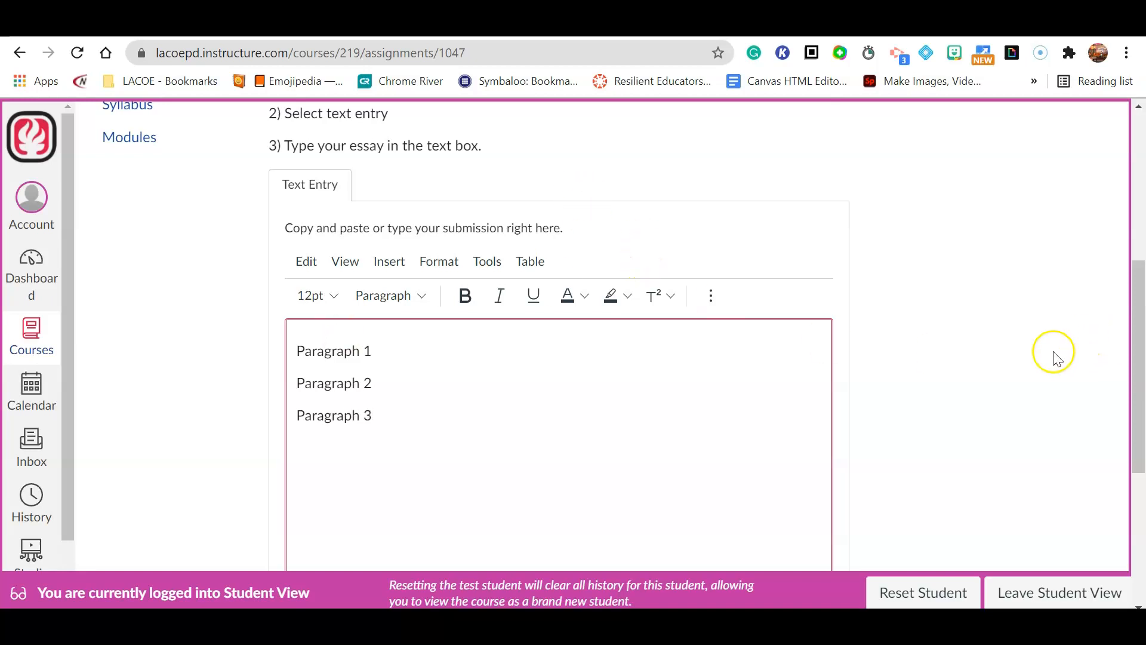
pyautogui.scroll(-2, 1039, 358)
pyautogui.scroll(-2, 618, 436)
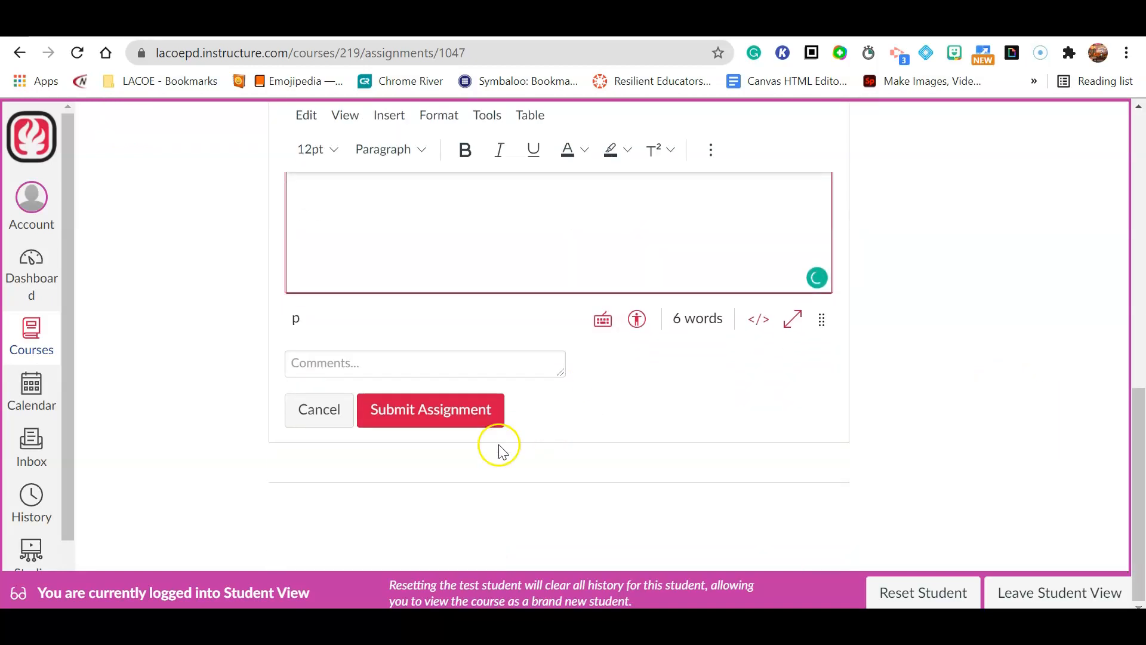
pyautogui.click(420, 407)
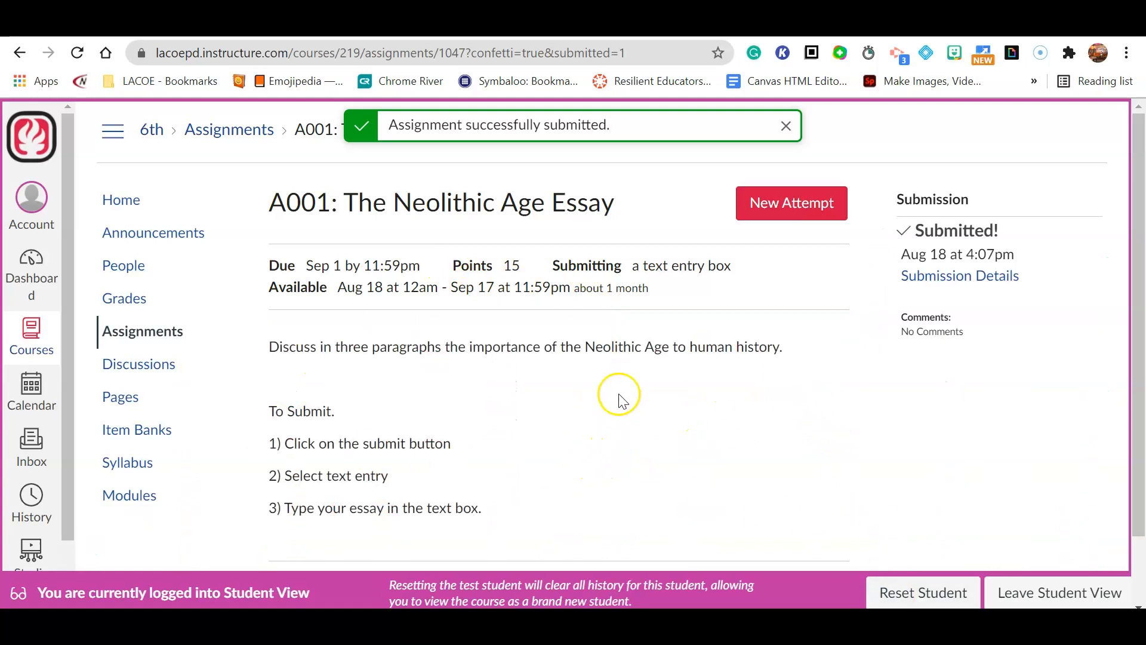
# - Leave Student View and open the course gradebook with the help panel collapsed
pyautogui.click(1000, 585)
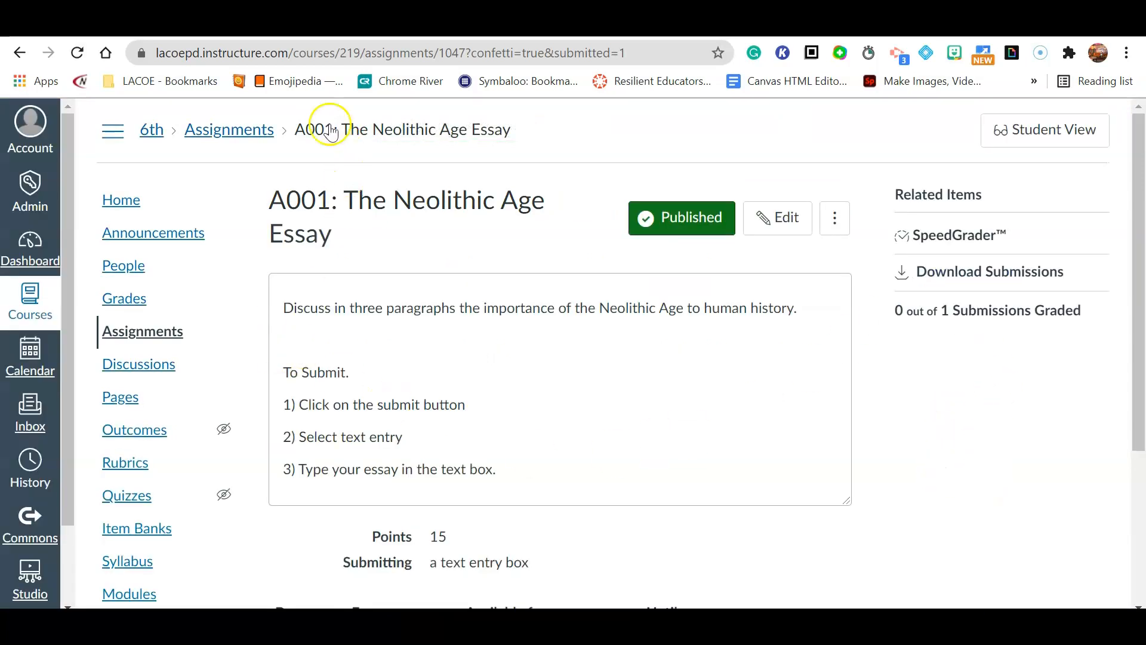
pyautogui.click(125, 304)
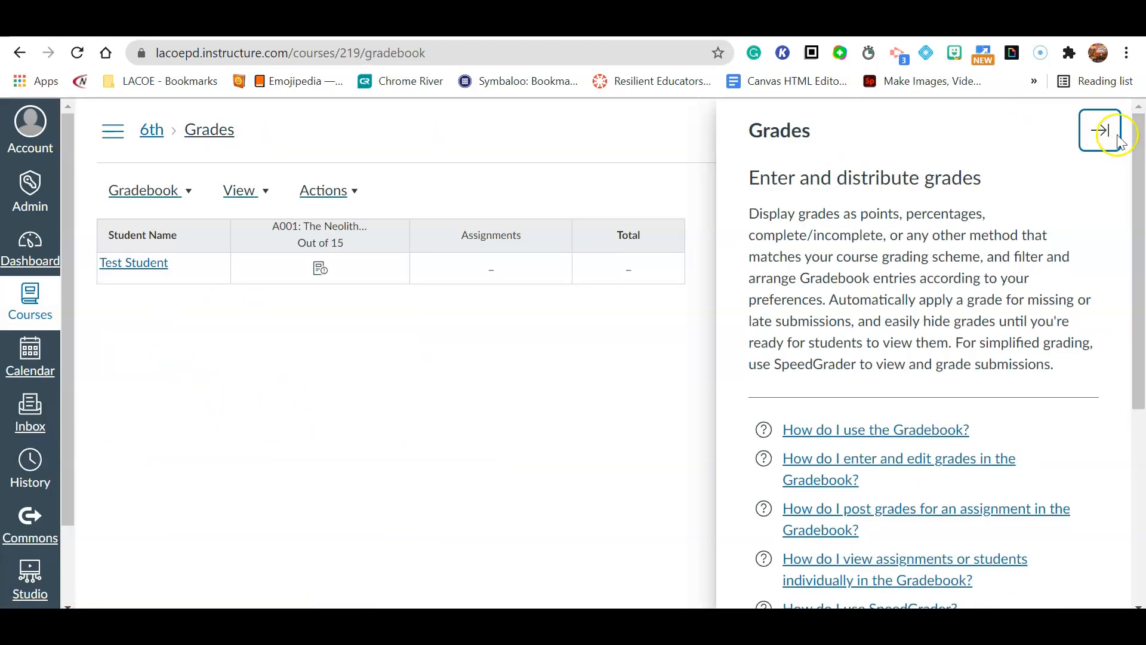
pyautogui.click(1100, 130)
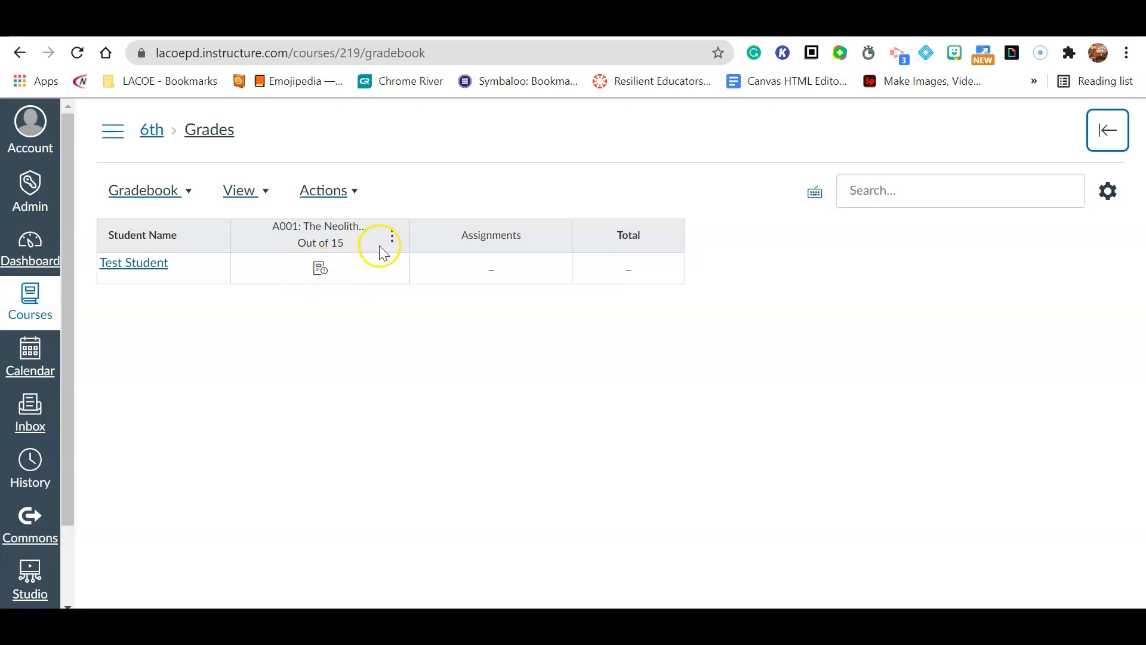
# - Open the Neolithic Age Essay column's submissions in SpeedGrader
pyautogui.click(393, 238)
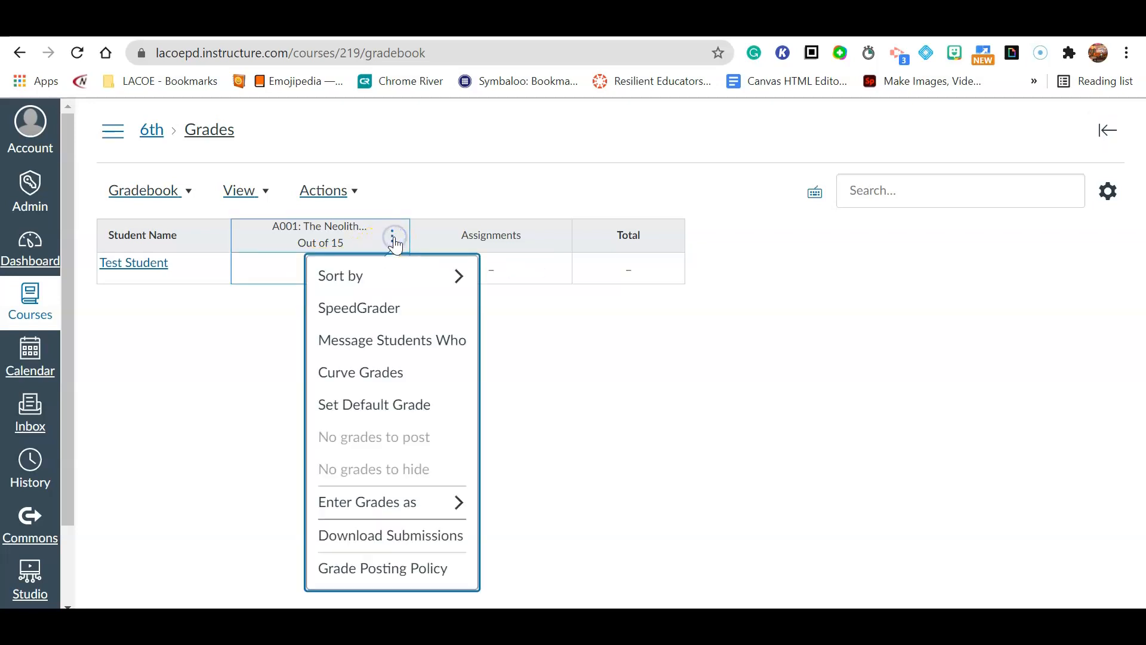
pyautogui.click(597, 382)
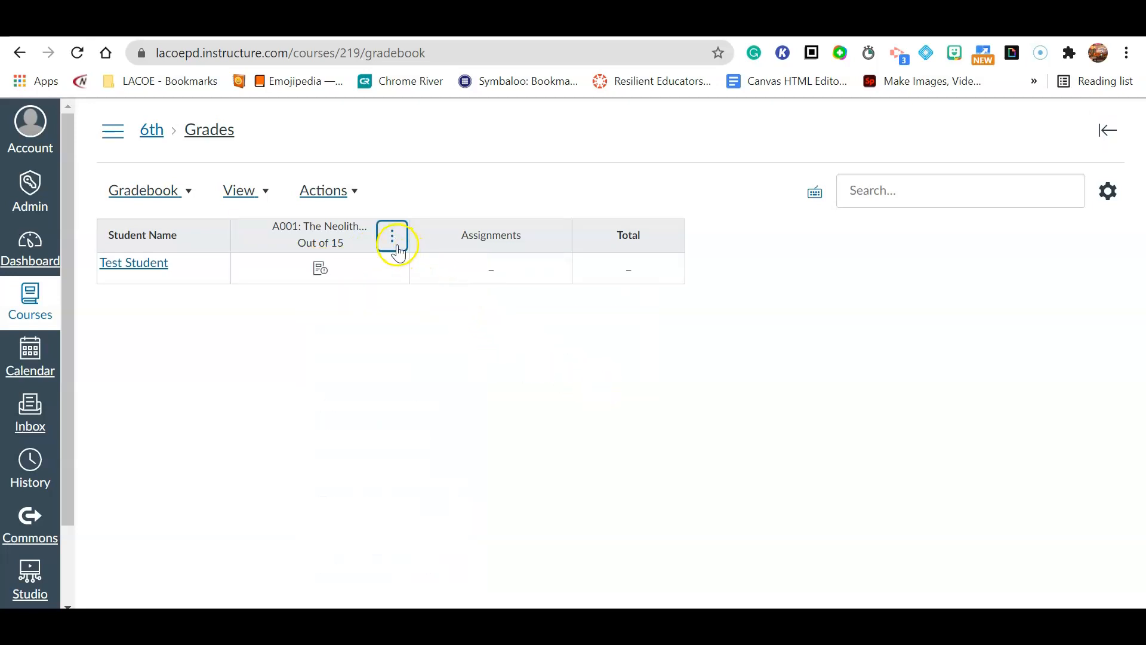
pyautogui.click(395, 242)
pyautogui.click(411, 315)
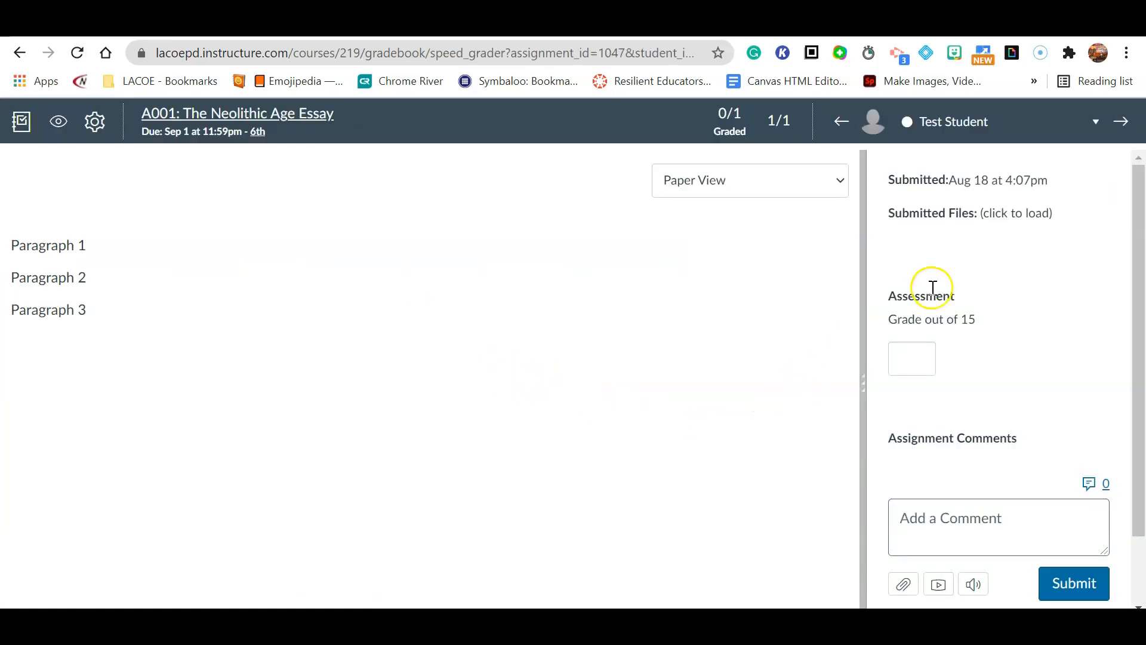
# - Review the submitted paragraphs and grade the essay 9 out of 15
pyautogui.moveTo(123, 256); pyautogui.dragTo(3, 295)
pyautogui.click(57, 310)
pyautogui.moveTo(92, 312); pyautogui.dragTo(5, 254)
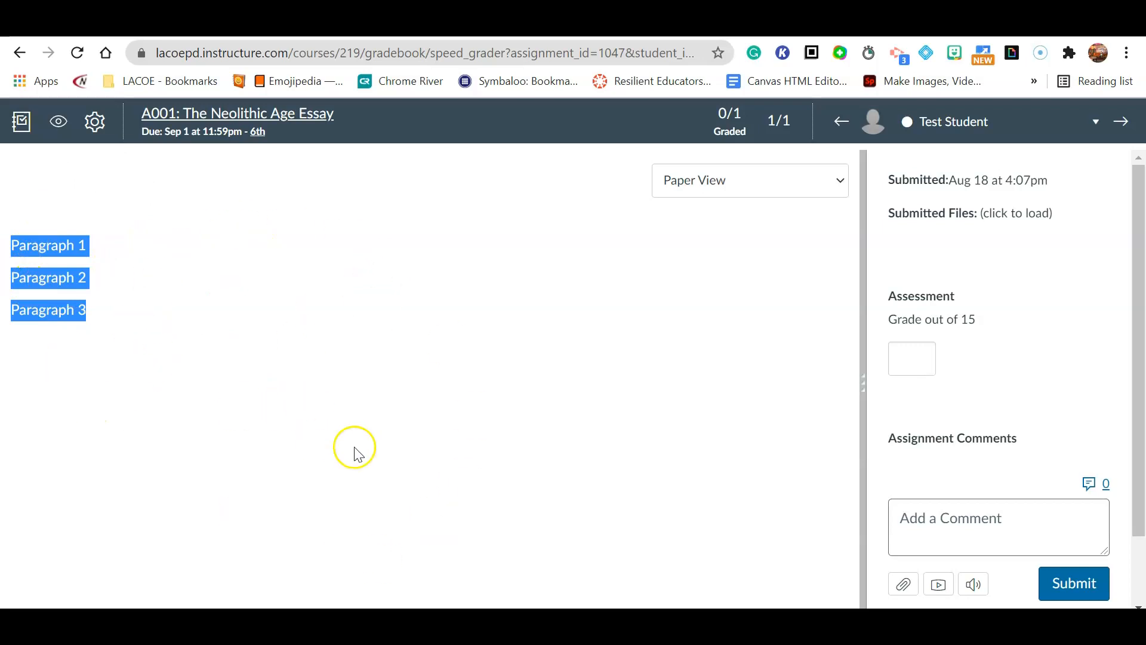
pyautogui.click(709, 375)
pyautogui.click(911, 365)
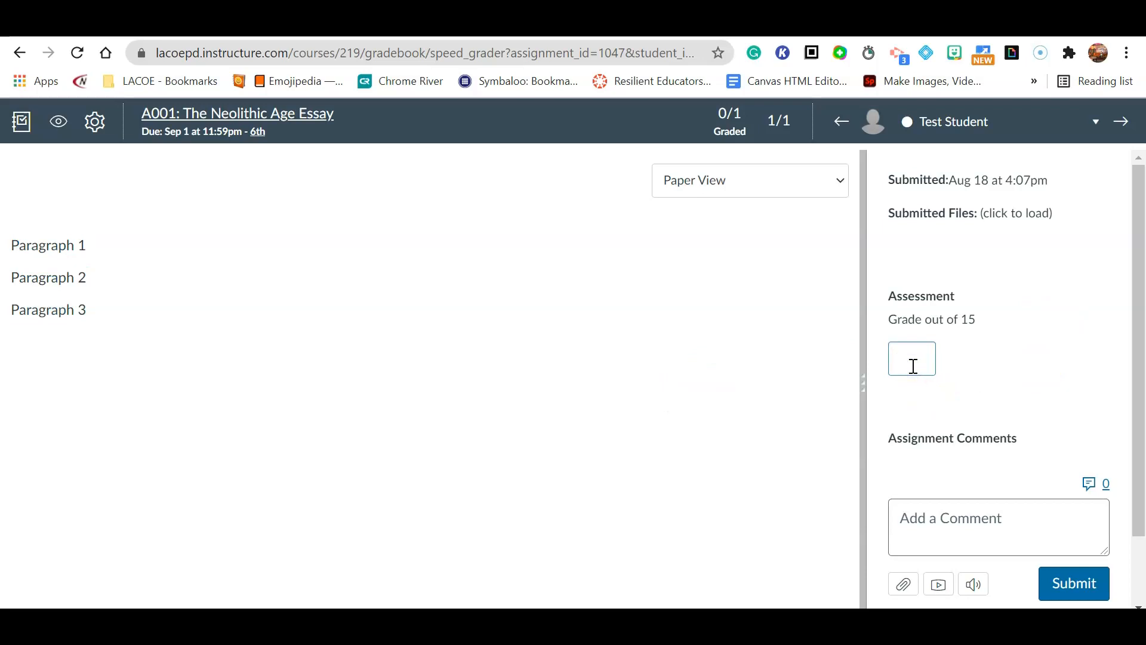
pyautogui.click(1022, 370)
# - Post the comment 'Needs more work' and go back to the gradebook
pyautogui.scroll(-2, 1020, 382)
pyautogui.click(991, 441)
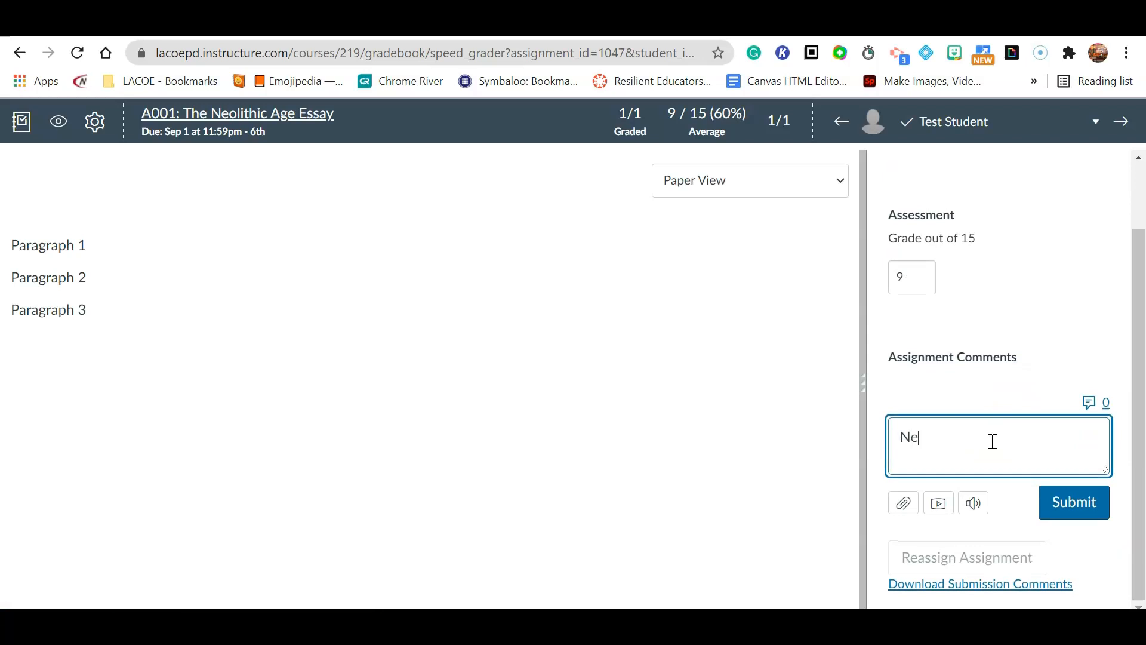
pyautogui.write('Needs more work')
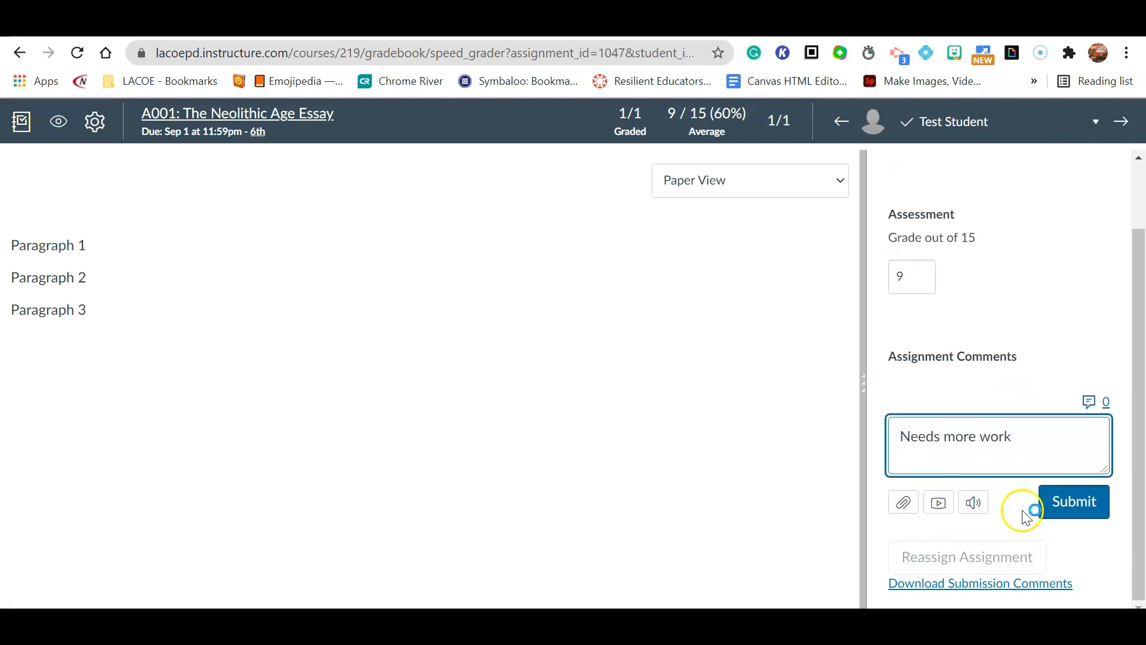
pyautogui.click(1048, 507)
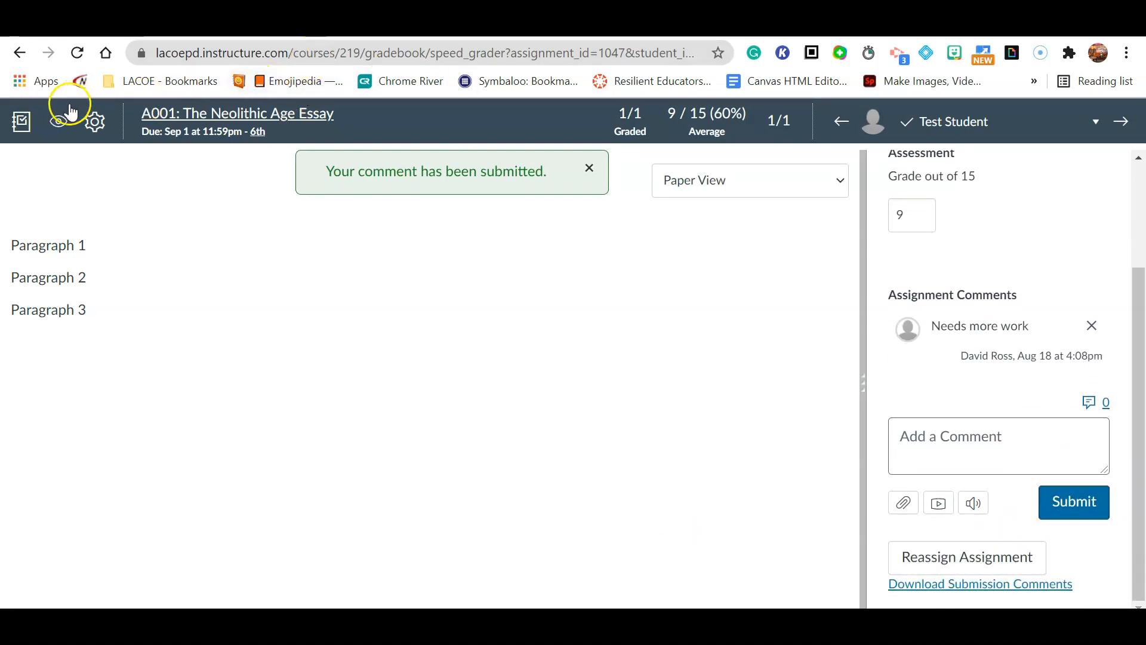
pyautogui.click(21, 121)
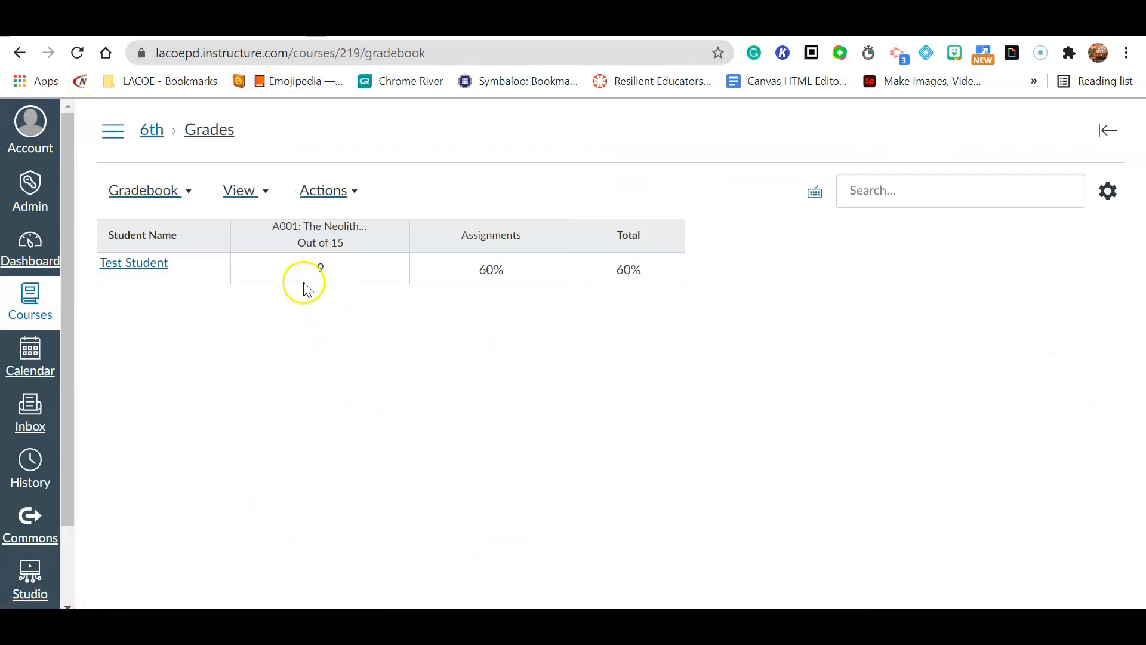
pyautogui.click(318, 271)
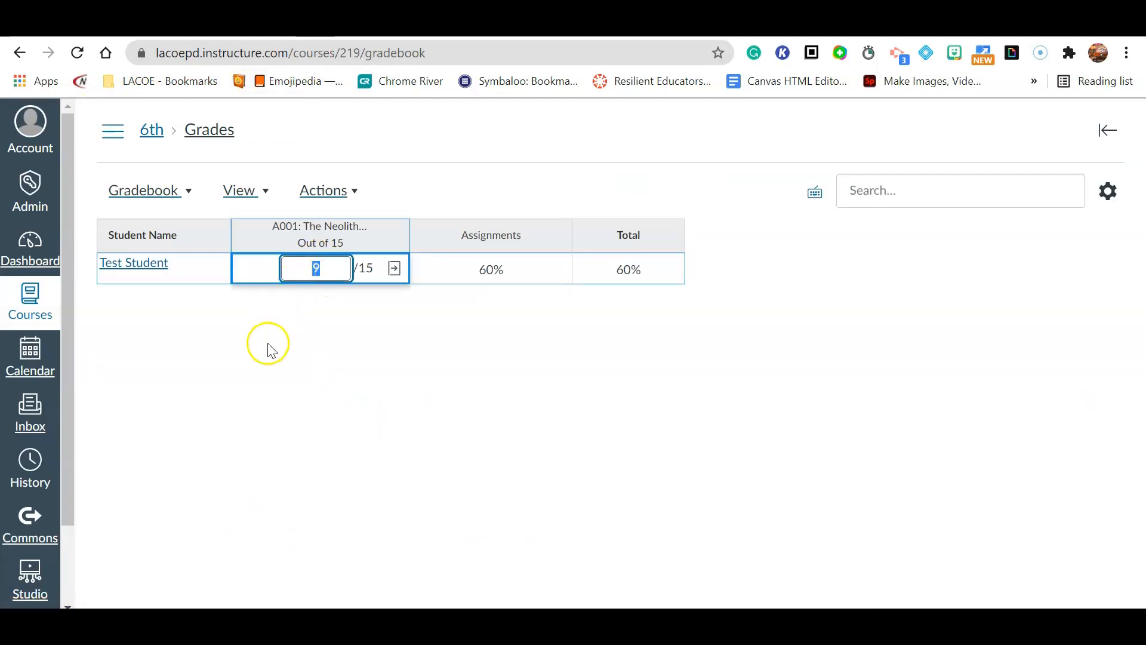
pyautogui.click(299, 360)
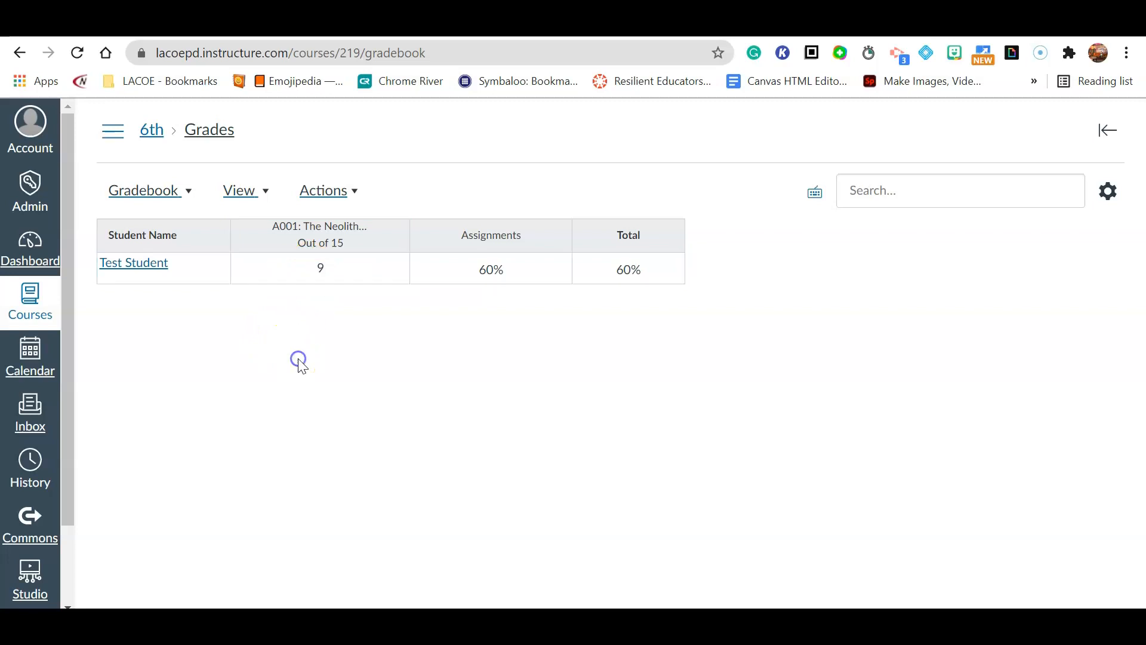
pyautogui.click(391, 240)
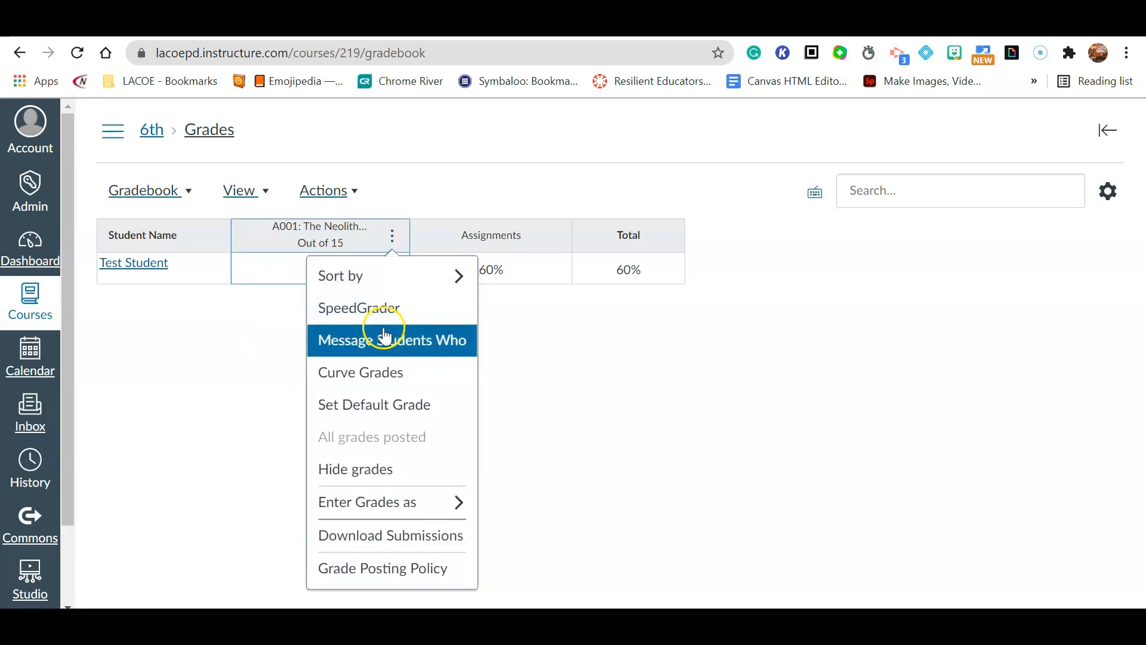
pyautogui.click(762, 482)
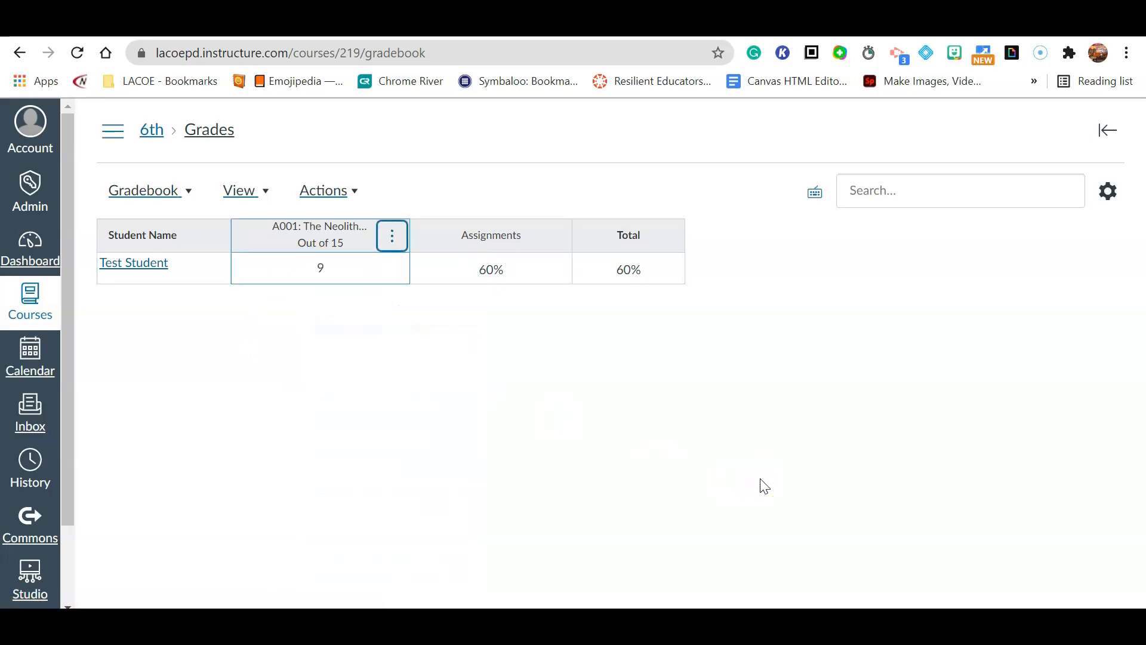